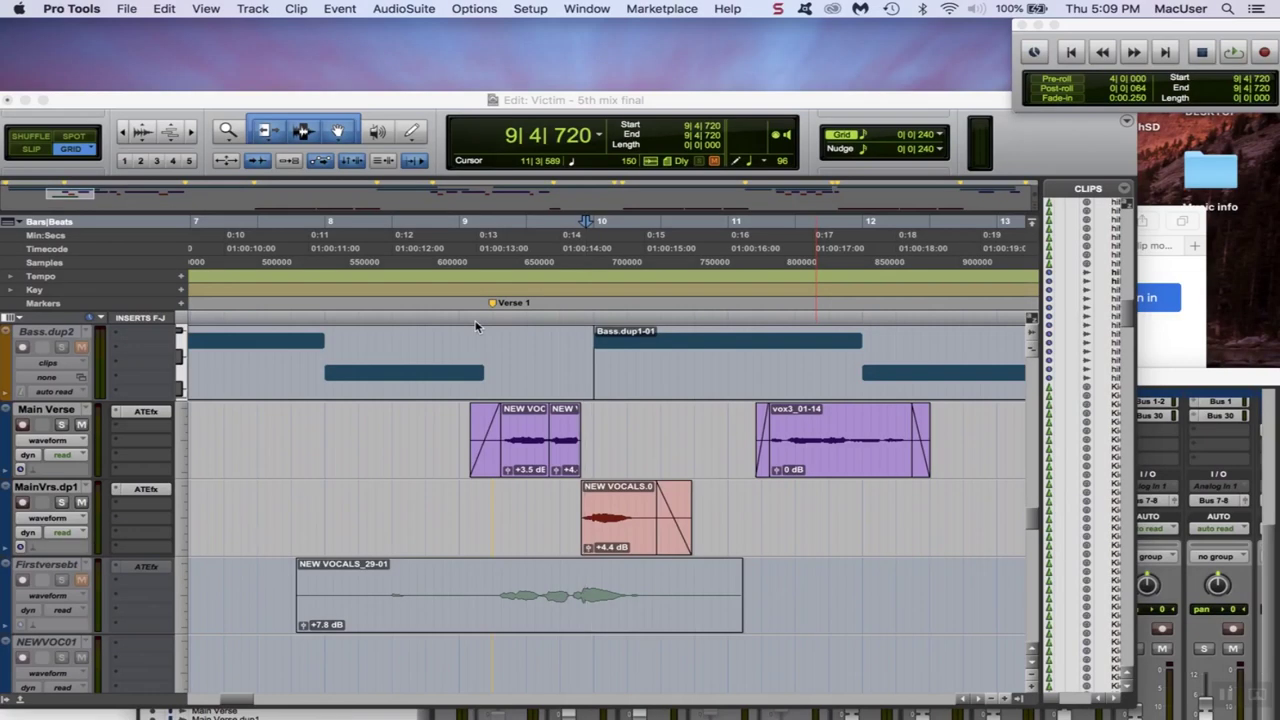
Audition the vocal phrase from around bar 9 and again from 9|4|720
{"action": "left_click", "coordinate": [476, 326]}
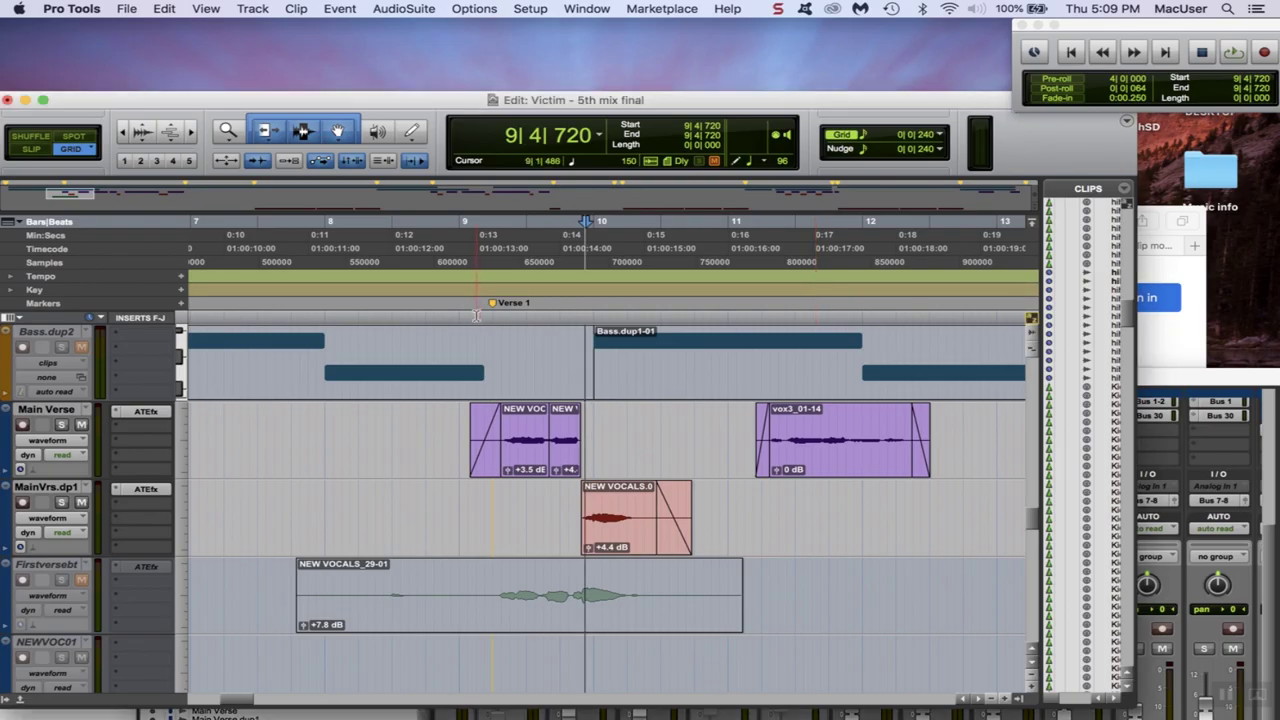
{"action": "key", "text": "space"}
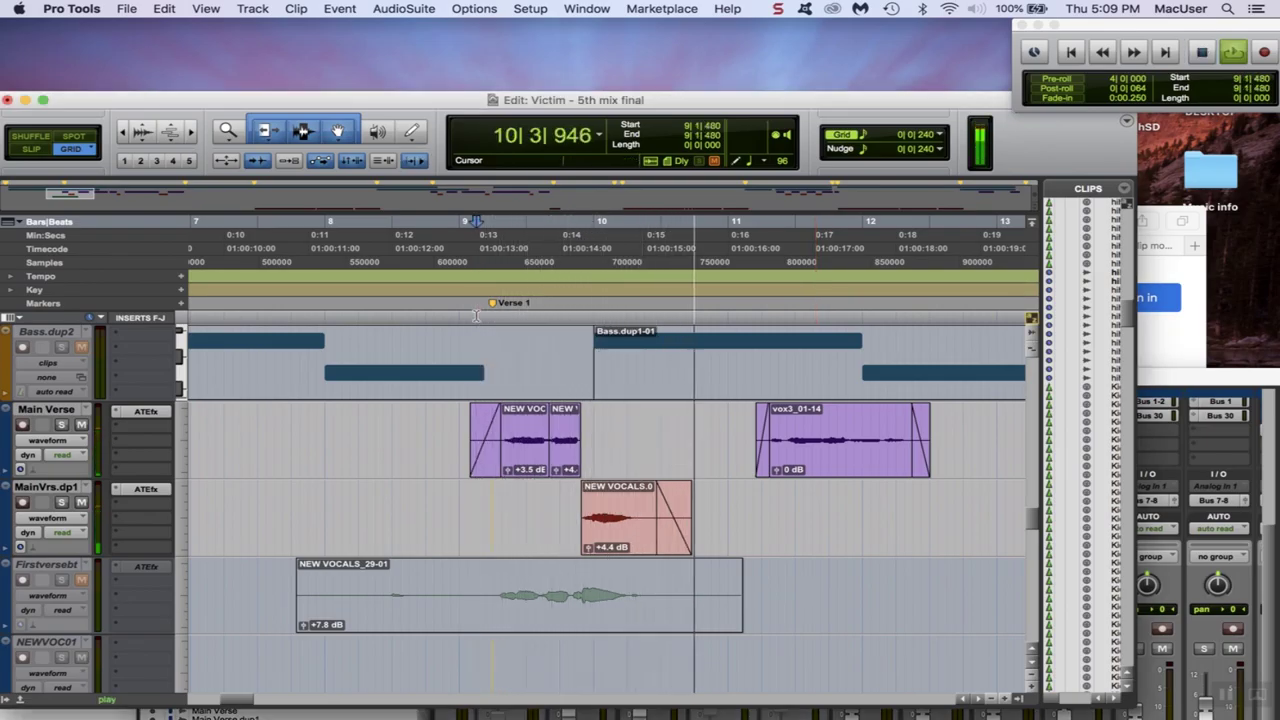
{"action": "key", "text": "space"}
{"action": "left_click", "coordinate": [587, 320]}
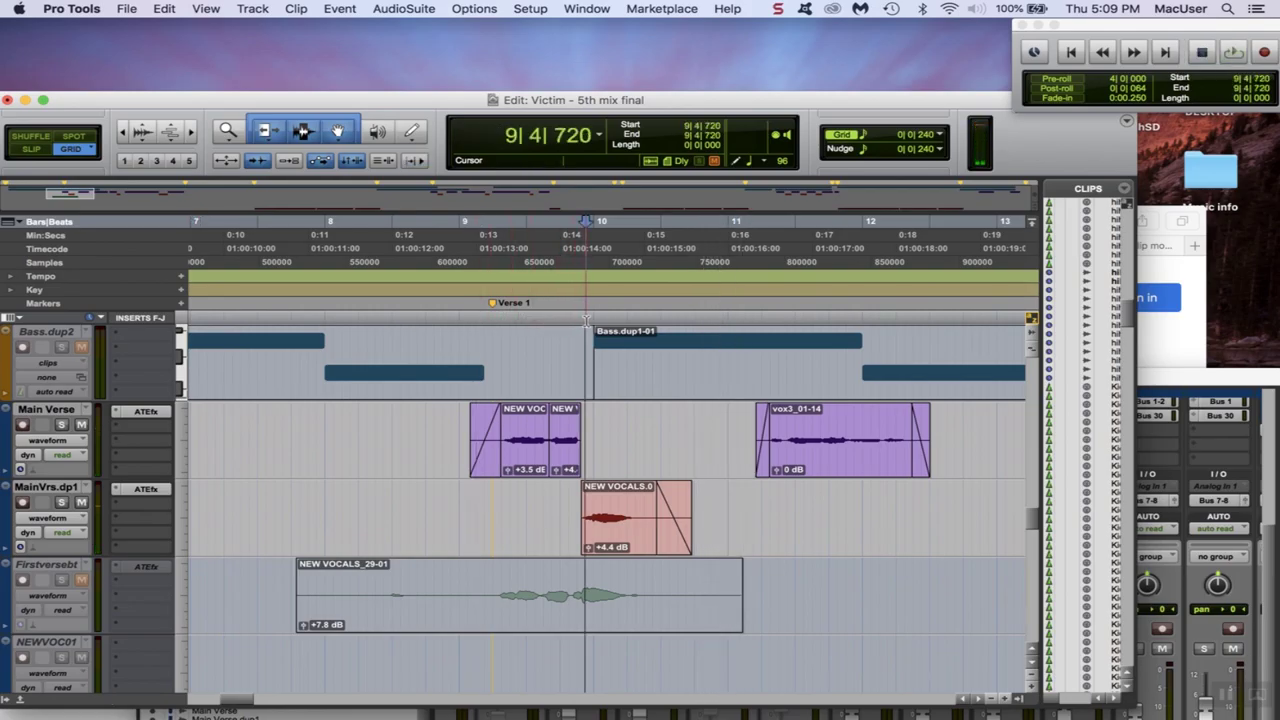
{"action": "key", "text": "space"}
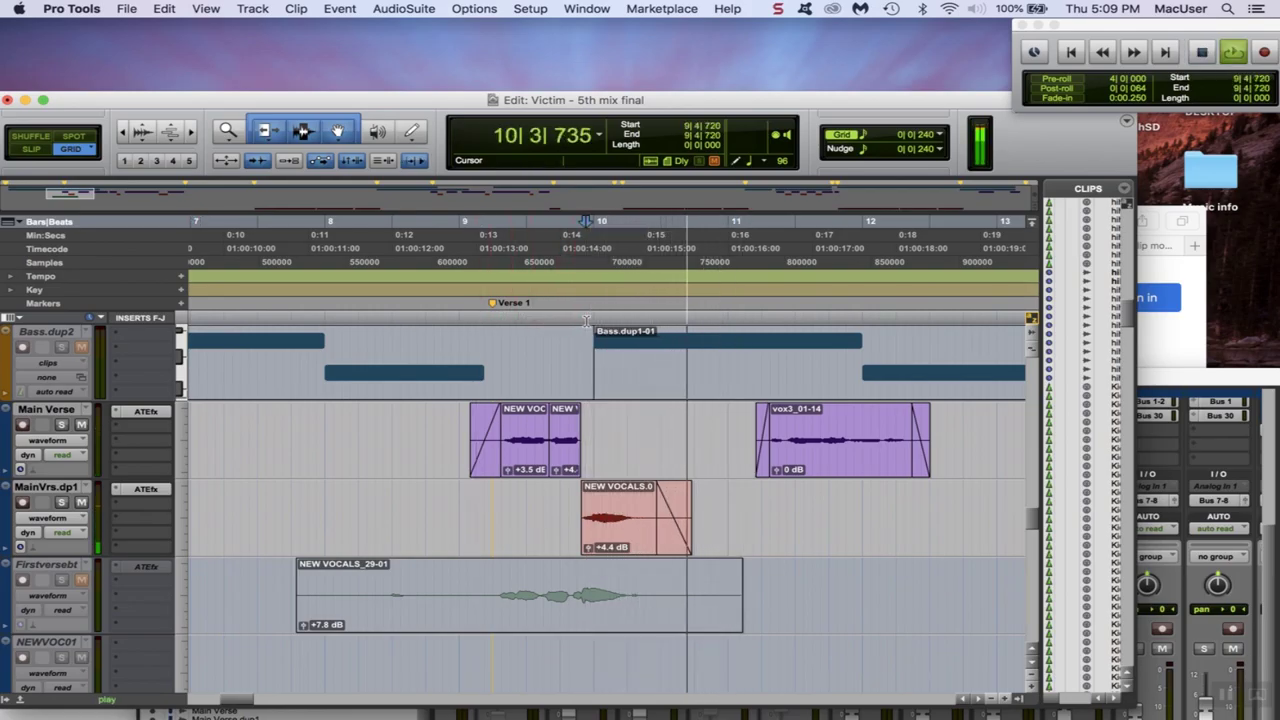
{"action": "key", "text": "space"}
{"action": "scroll", "coordinate": [408, 457], "scroll_direction": "down", "scroll_amount": 2}
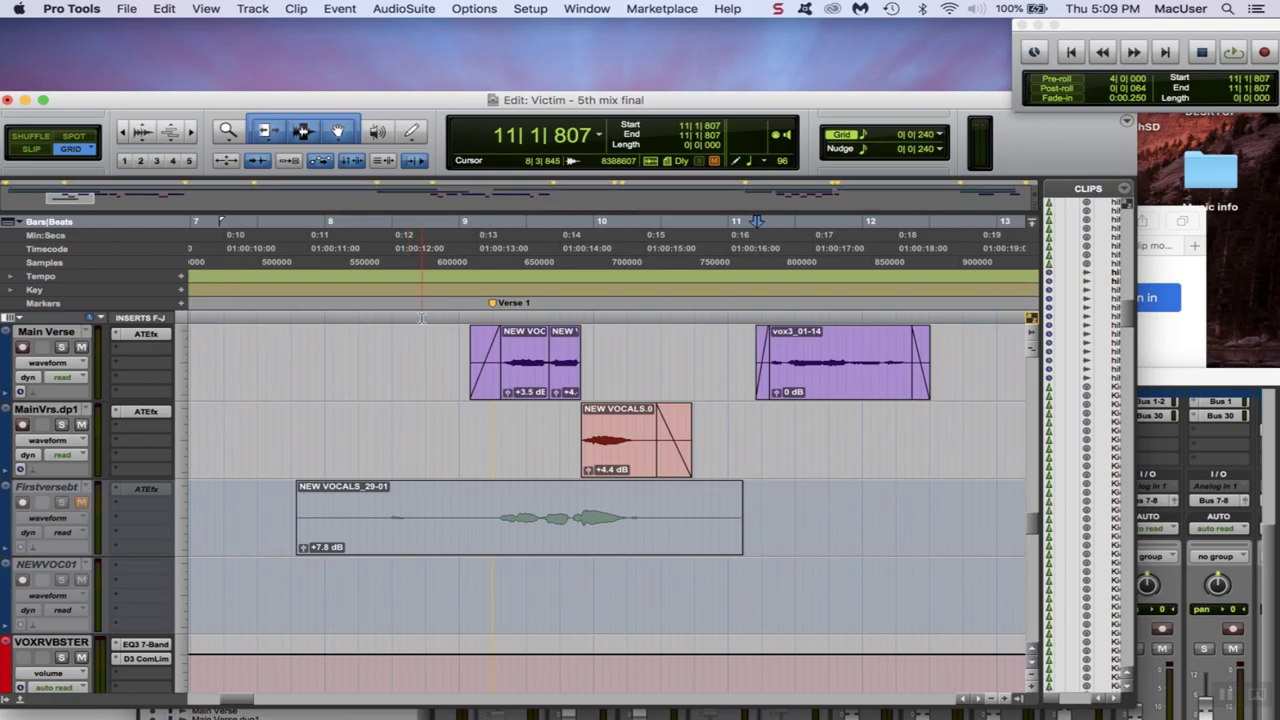
Solo Main Verse and MainVrs.dp1, play them from 9|4|480, and bring up the Mix window
{"action": "left_click", "coordinate": [459, 320]}
{"action": "key", "text": "shift+s"}
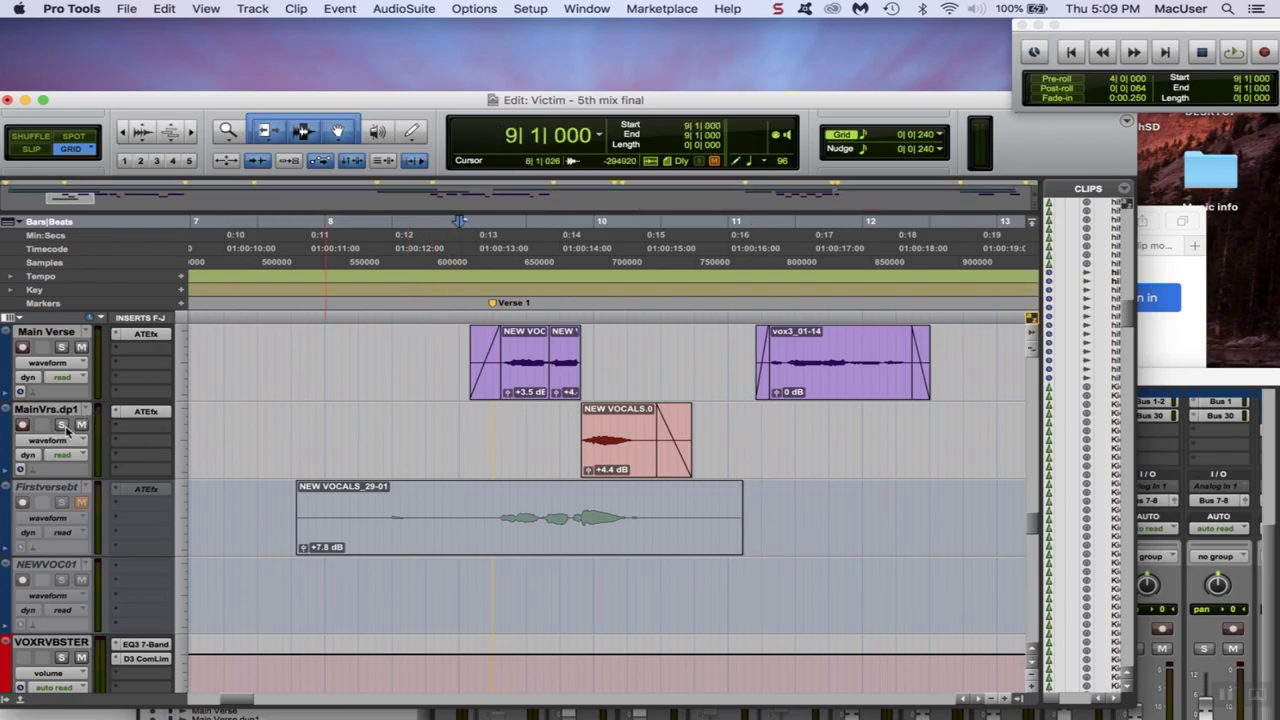
{"action": "left_click", "coordinate": [650, 320]}
{"action": "left_click", "coordinate": [577, 320]}
{"action": "key", "text": "space"}
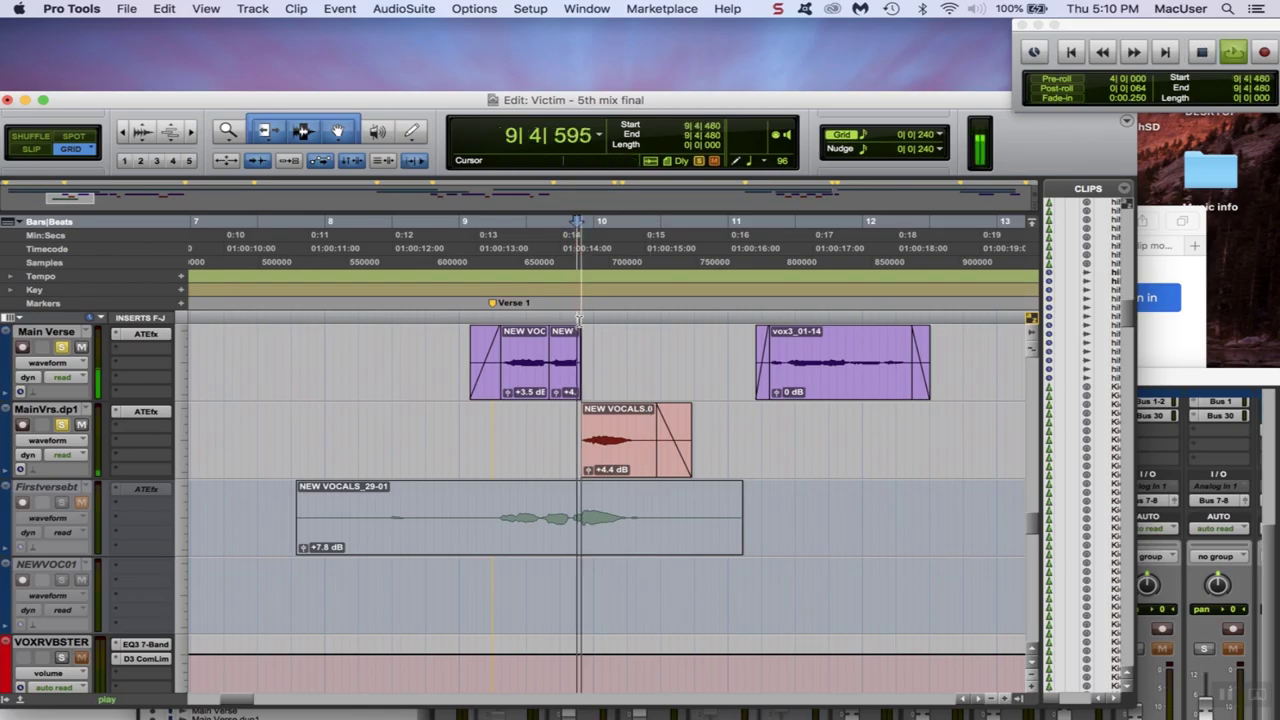
{"action": "key", "text": "space"}
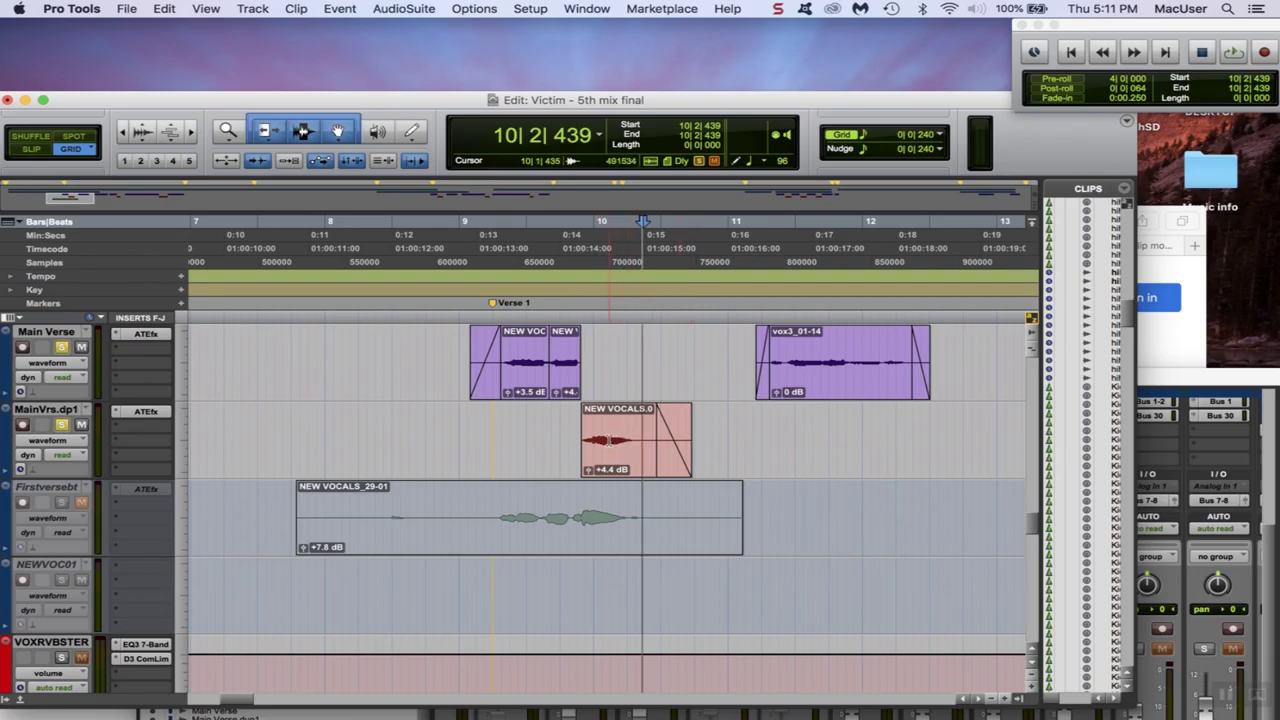
{"action": "left_click", "coordinate": [570, 430]}
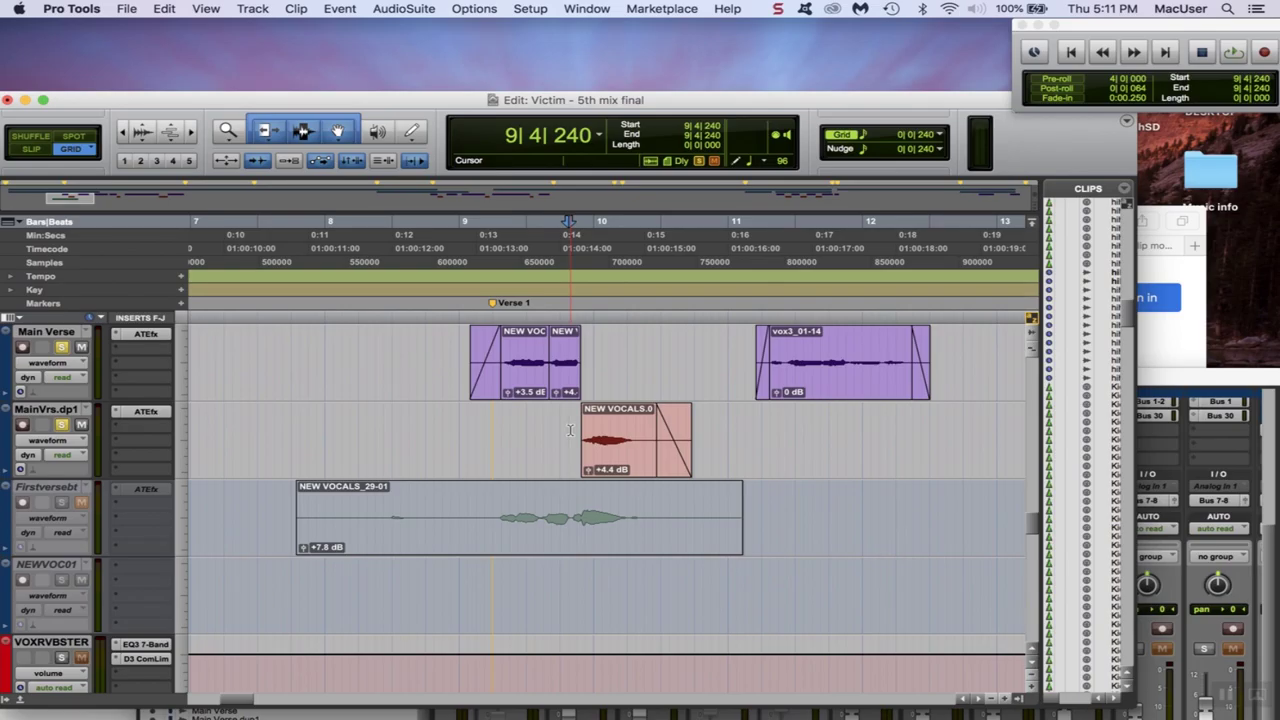
{"action": "key", "text": "super+equal"}
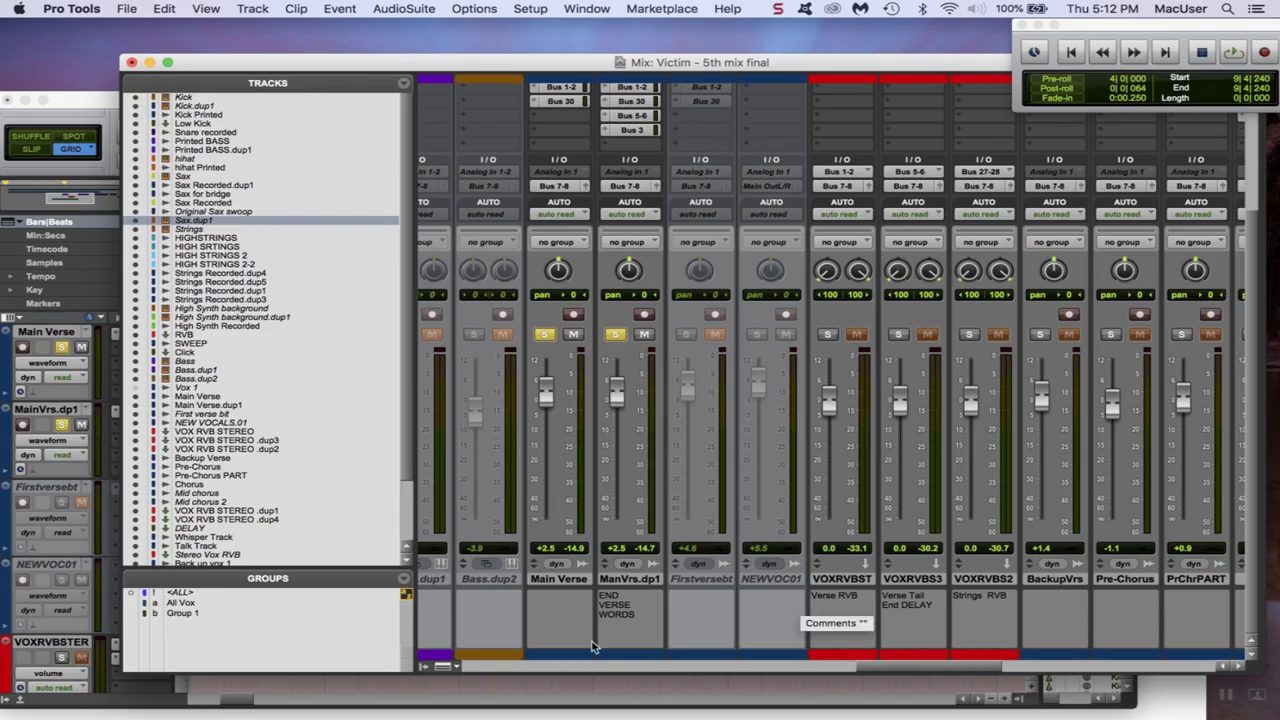
Show the VOXRVBST aux's D-Verb settings: Hall, Large, 4.5 sec decay, 61% mix
{"action": "scroll", "coordinate": [580, 460], "scroll_direction": "up", "scroll_amount": 1}
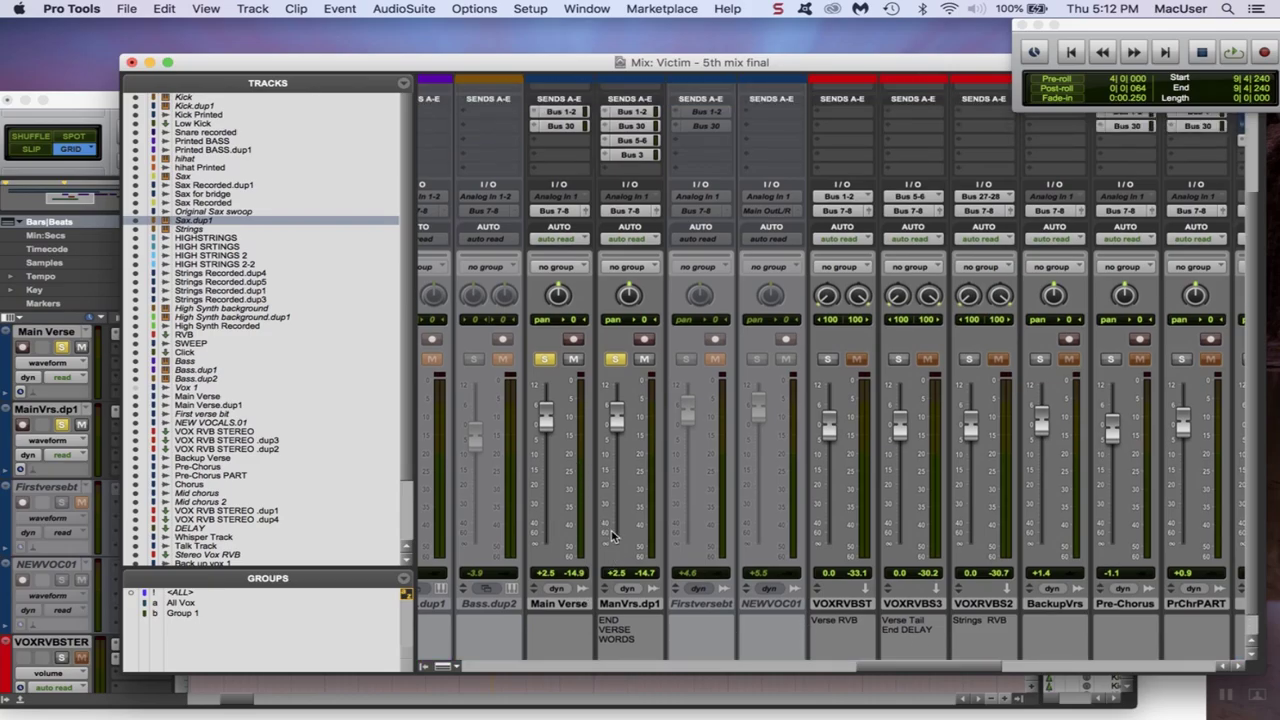
{"action": "scroll", "coordinate": [613, 537], "scroll_direction": "up", "scroll_amount": 2}
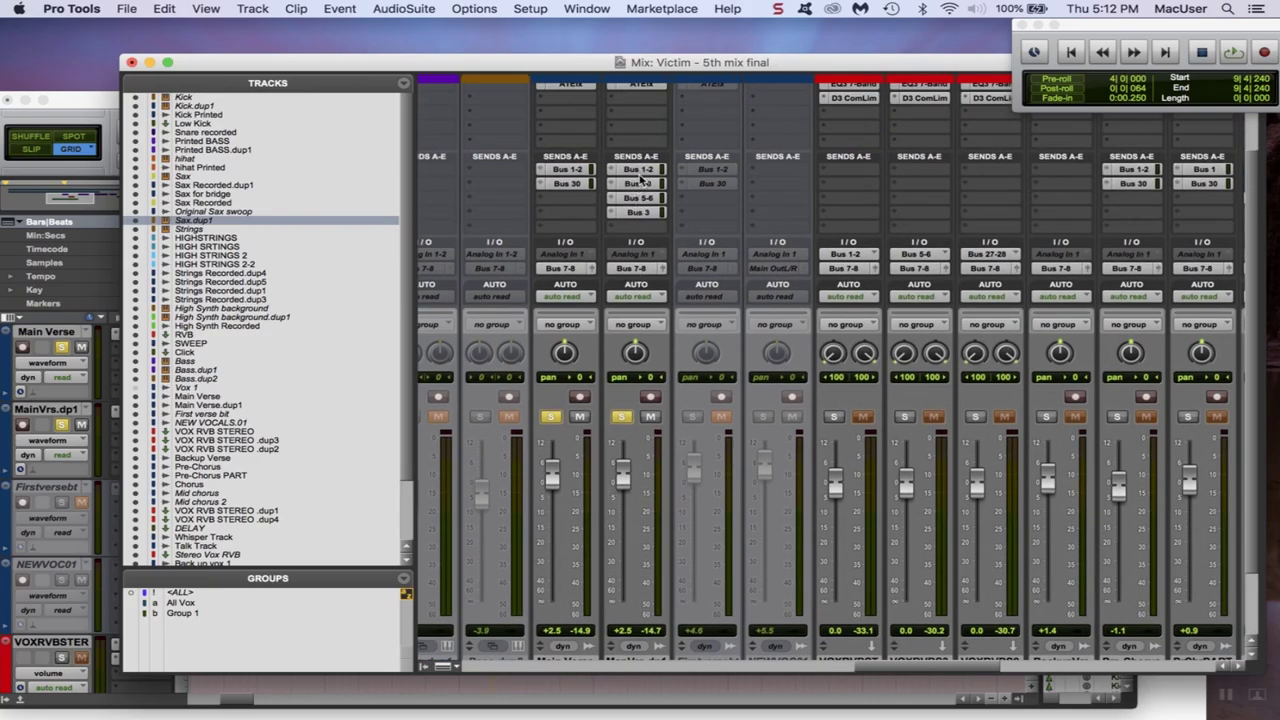
{"action": "scroll", "coordinate": [867, 222], "scroll_direction": "down", "scroll_amount": 3}
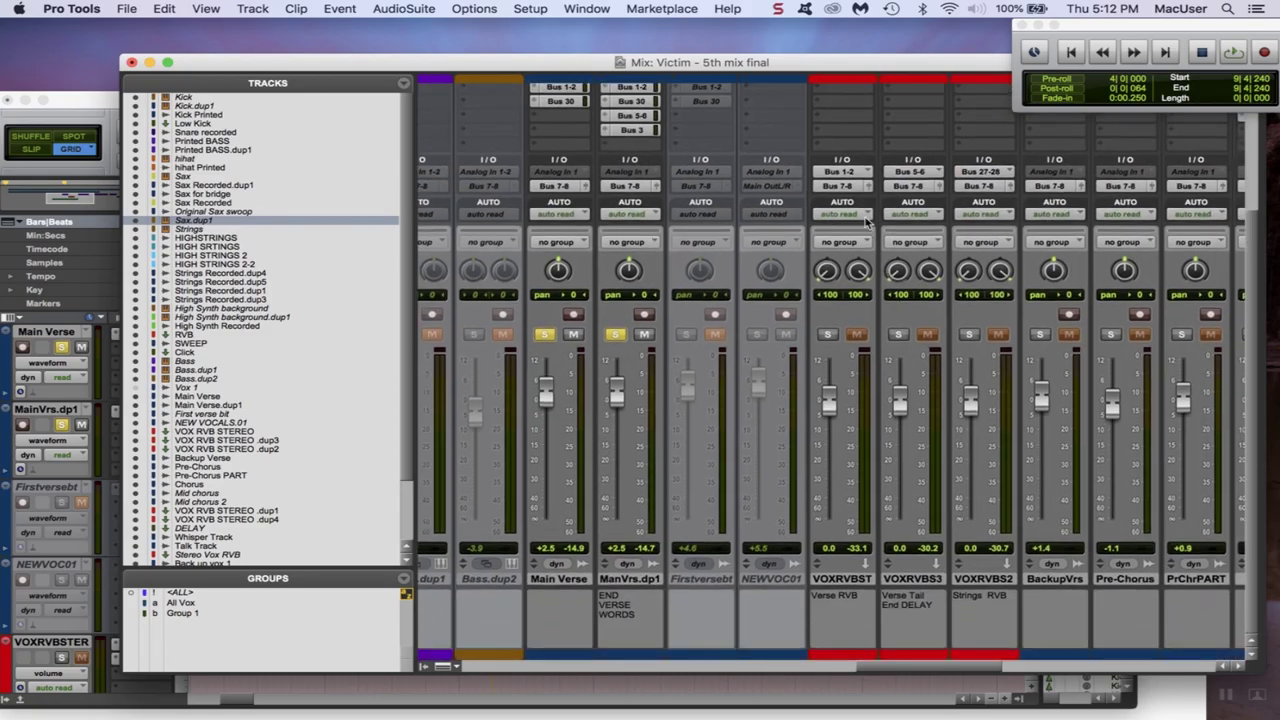
{"action": "scroll", "coordinate": [840, 600], "scroll_direction": "up", "scroll_amount": 3}
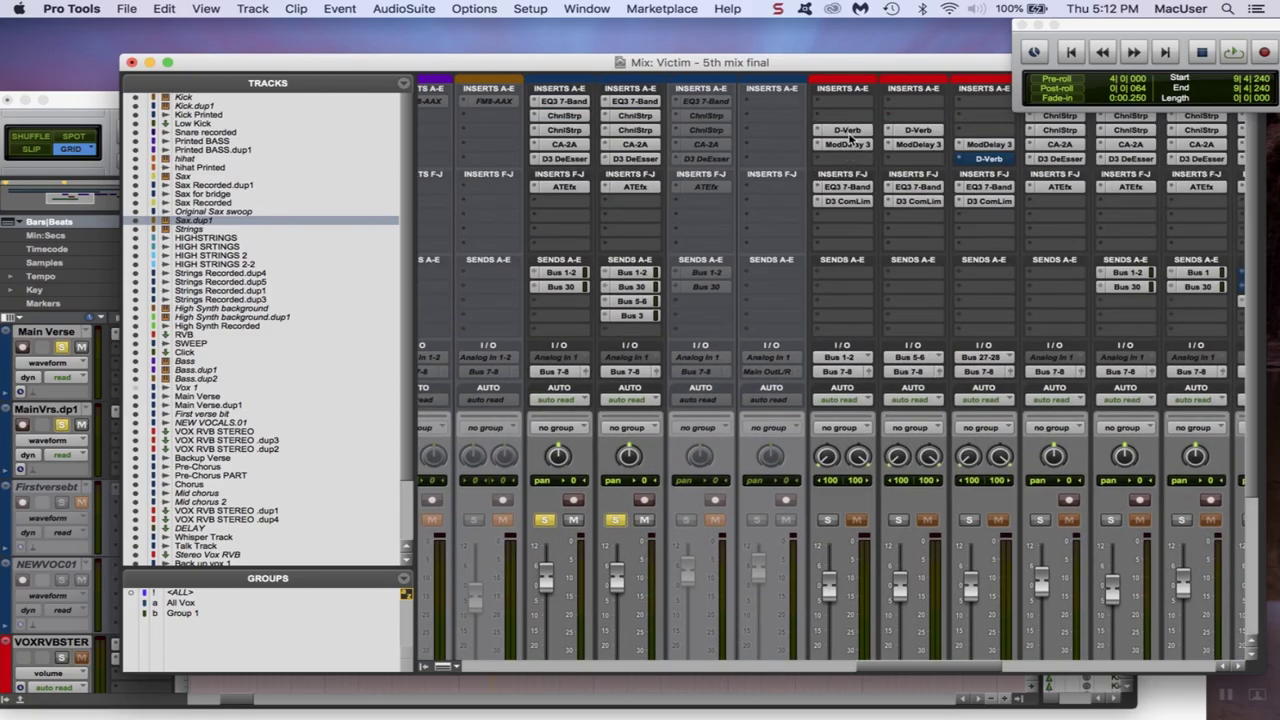
{"action": "left_click", "coordinate": [847, 130]}
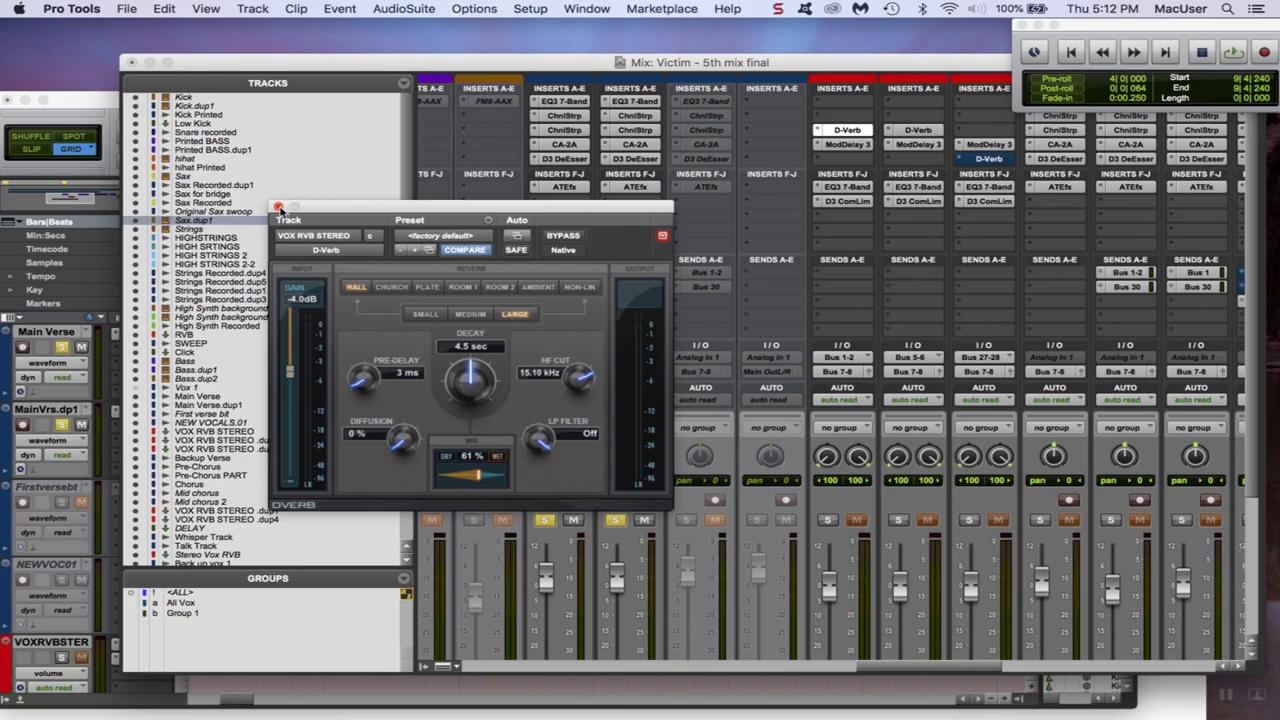
Review the reverb aux's Mod Delay III at 50 ms left and 52 ms right, then close it
{"action": "left_click", "coordinate": [279, 207]}
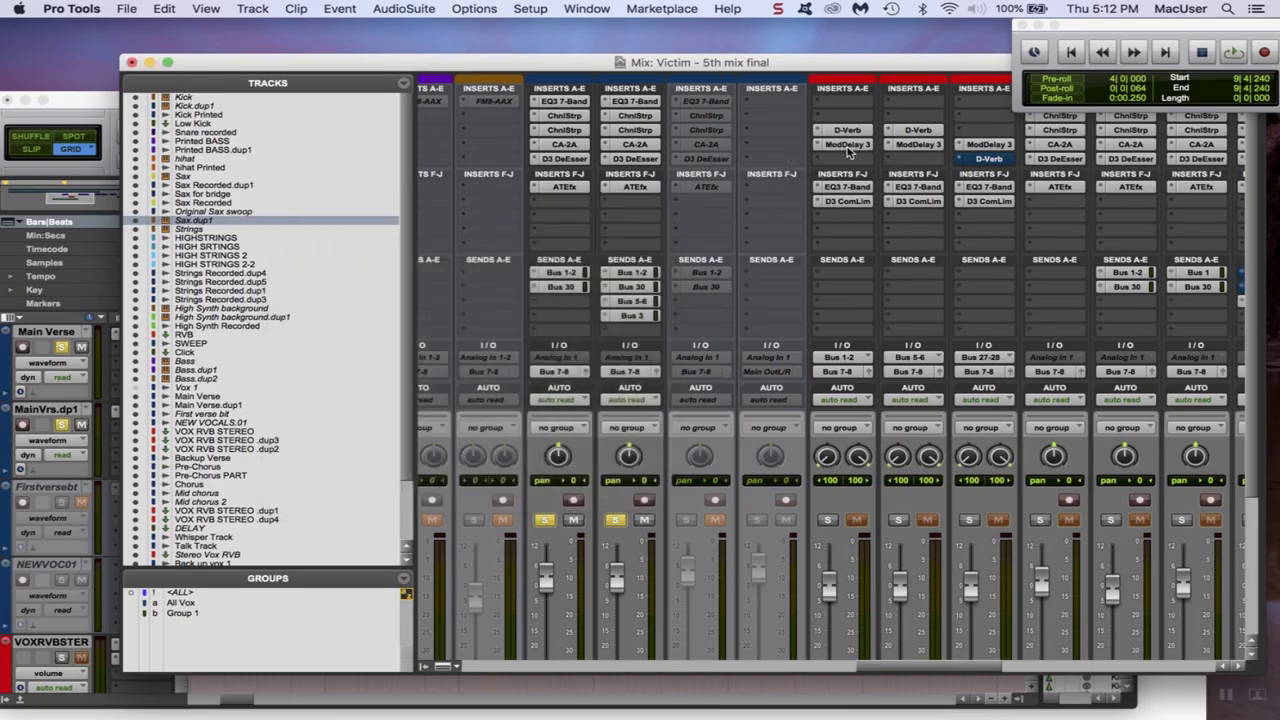
{"action": "left_click", "coordinate": [848, 147]}
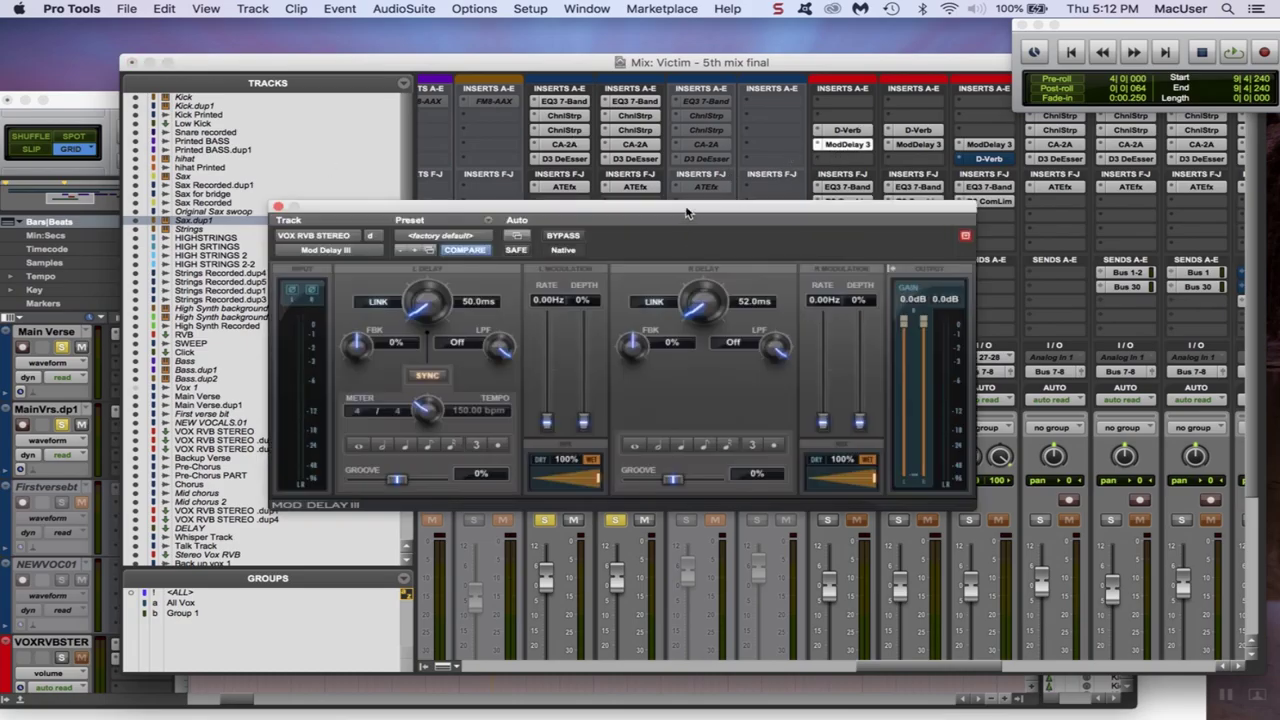
{"action": "left_click_drag", "start_coordinate": [686, 212], "coordinate": [766, 158]}
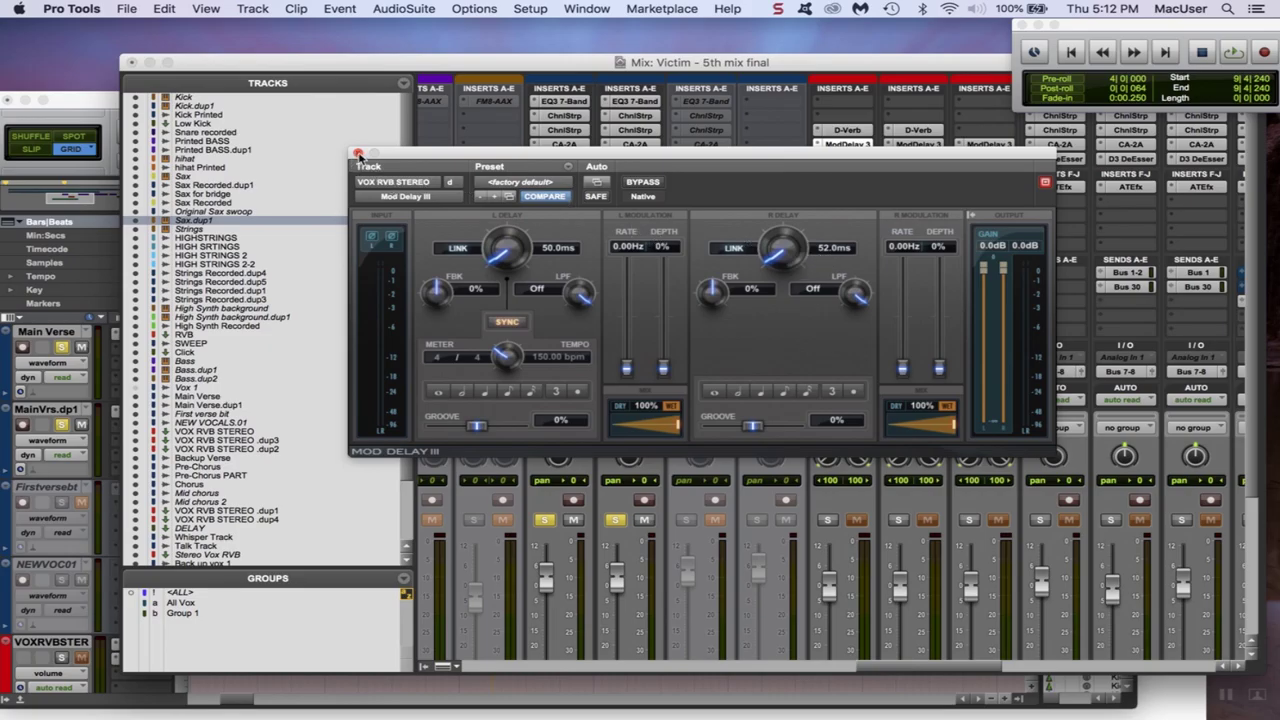
{"action": "left_click", "coordinate": [358, 155]}
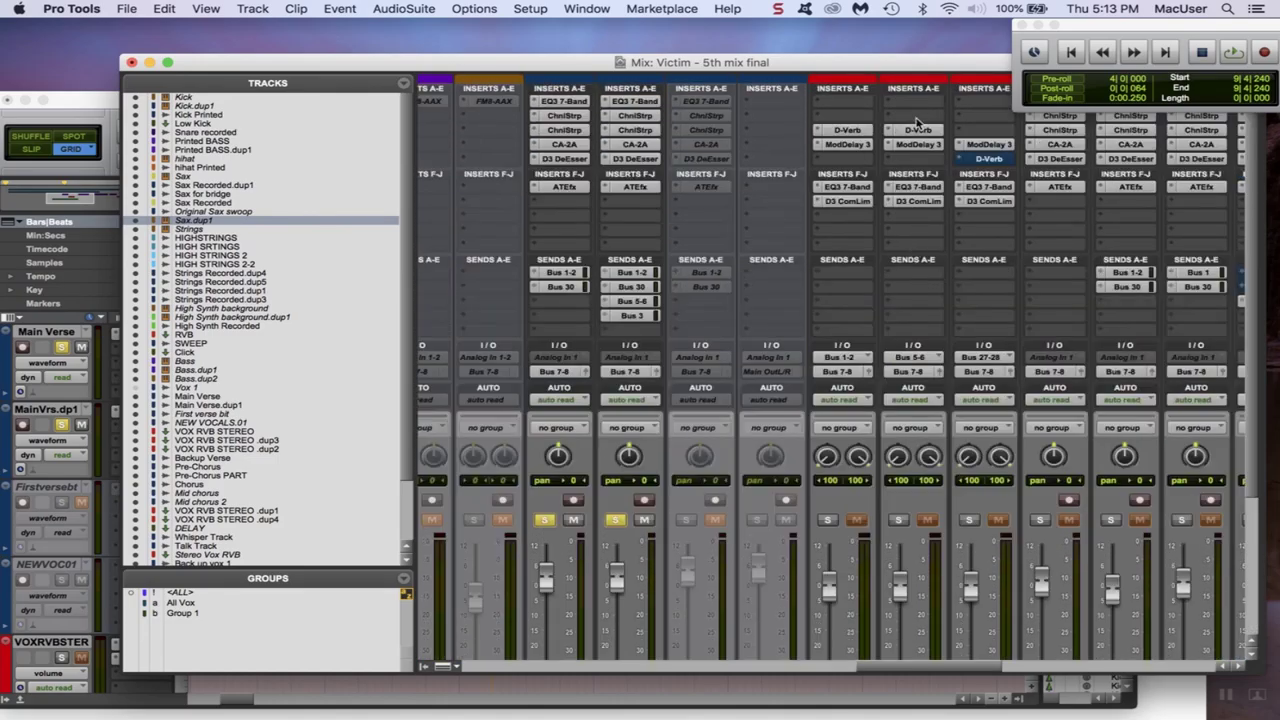
Check VOXRVBSTEREOd3's 400 ms Mod Delay III and its EQ3 high-pass at 626.9 Hz, 24 dB/oct
{"action": "left_click", "coordinate": [917, 131]}
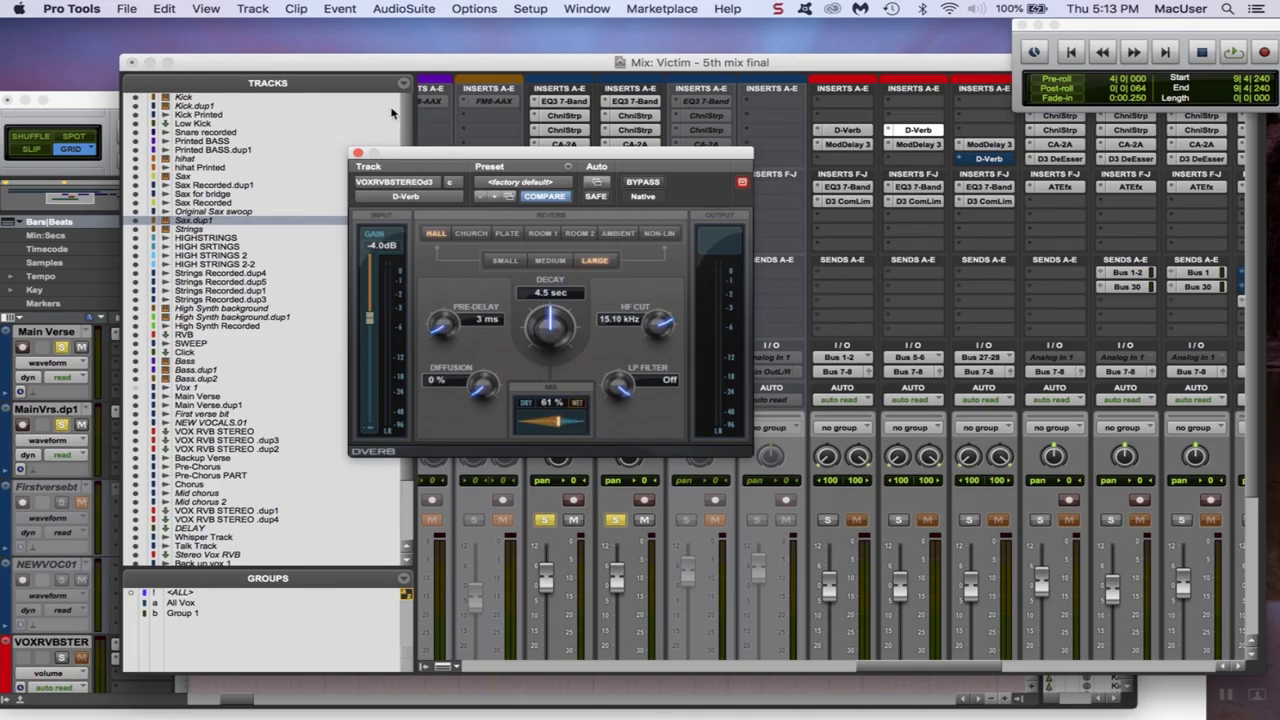
{"action": "left_click", "coordinate": [358, 153]}
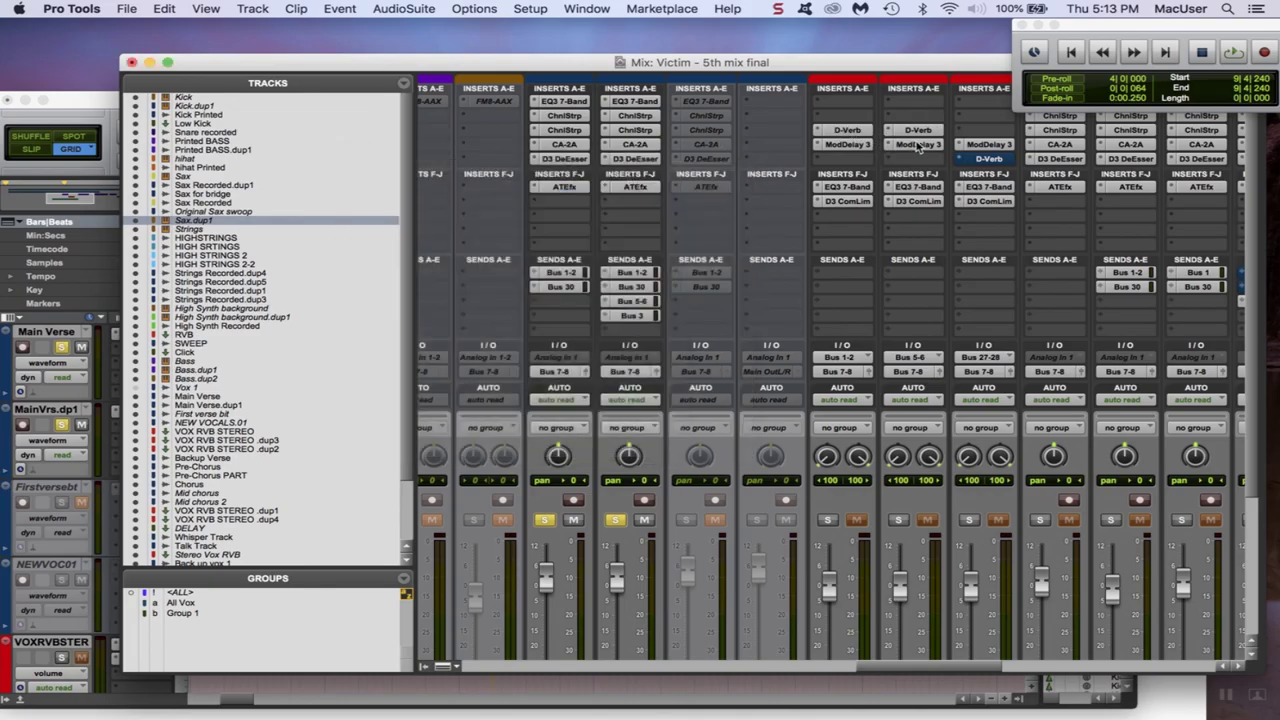
{"action": "left_click", "coordinate": [917, 145]}
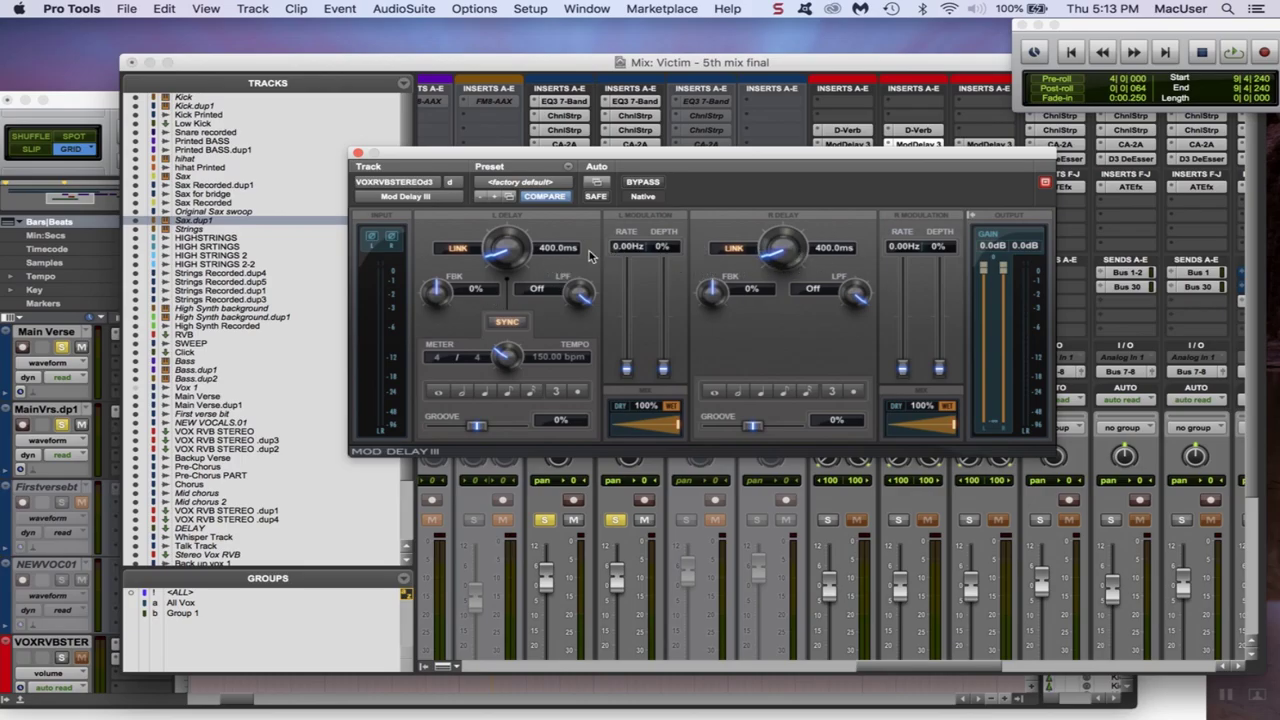
{"action": "left_click", "coordinate": [358, 153]}
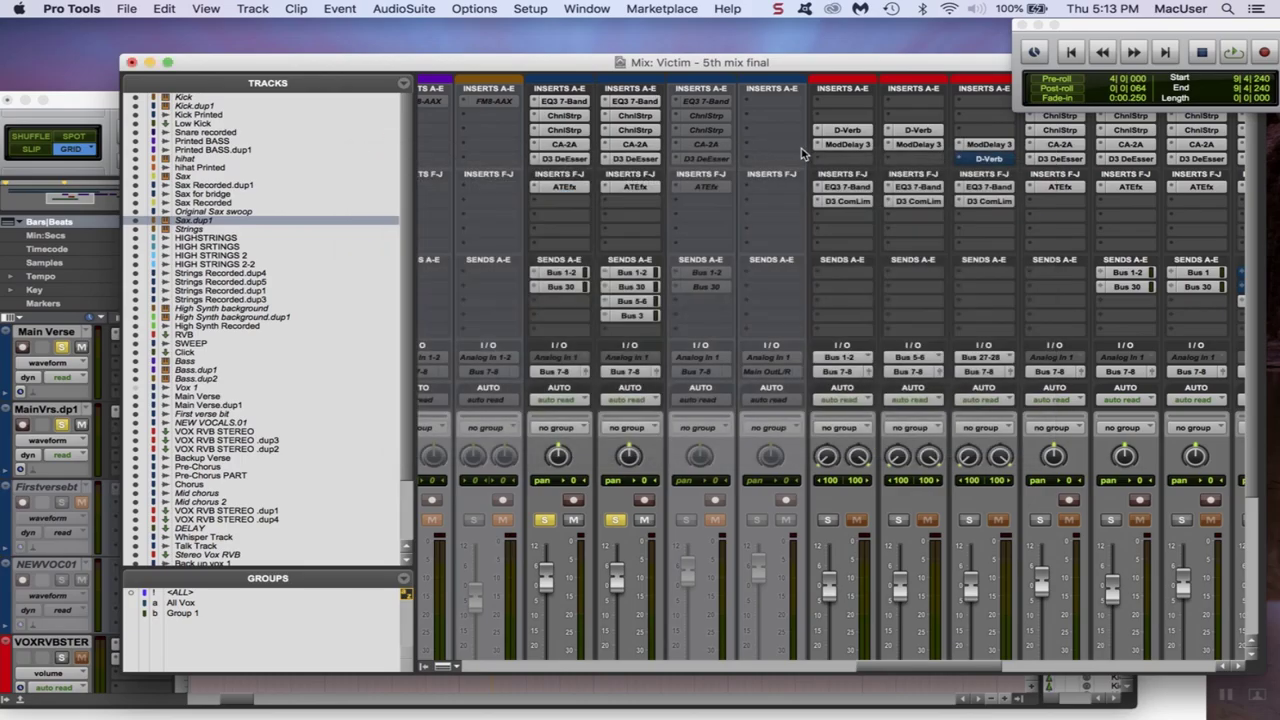
{"action": "left_click", "coordinate": [887, 187]}
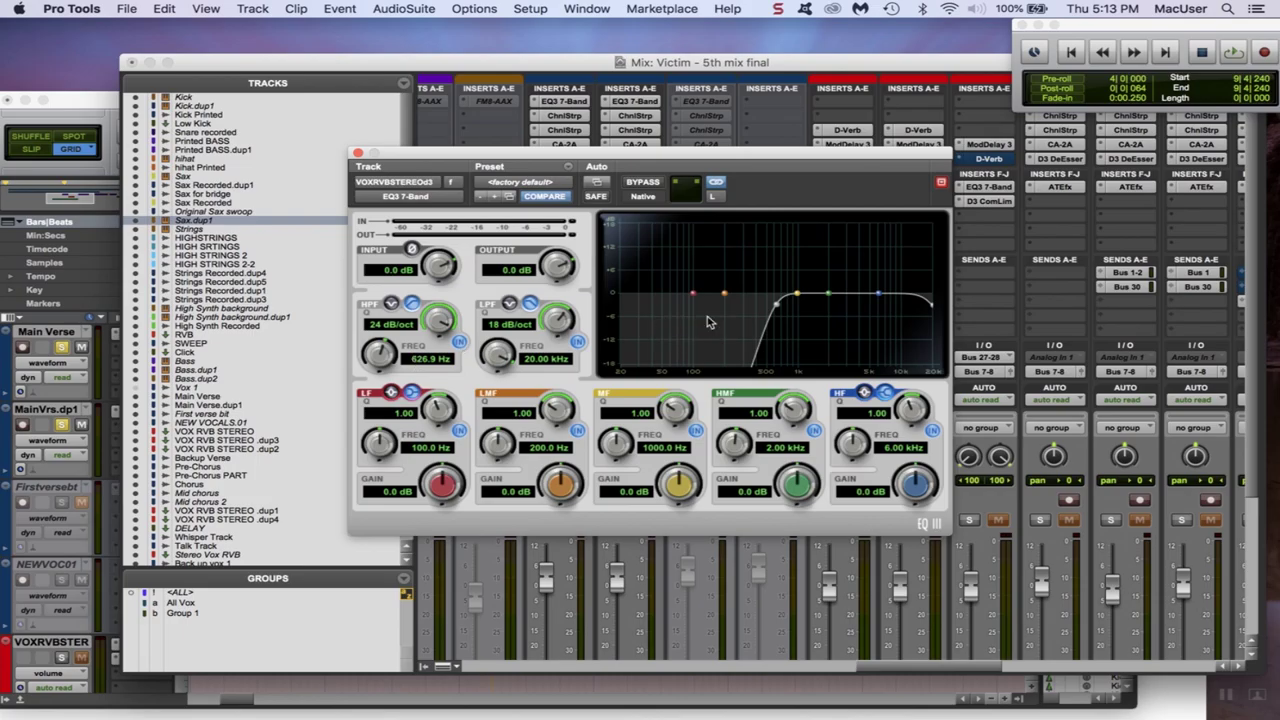
{"action": "left_click", "coordinate": [358, 153]}
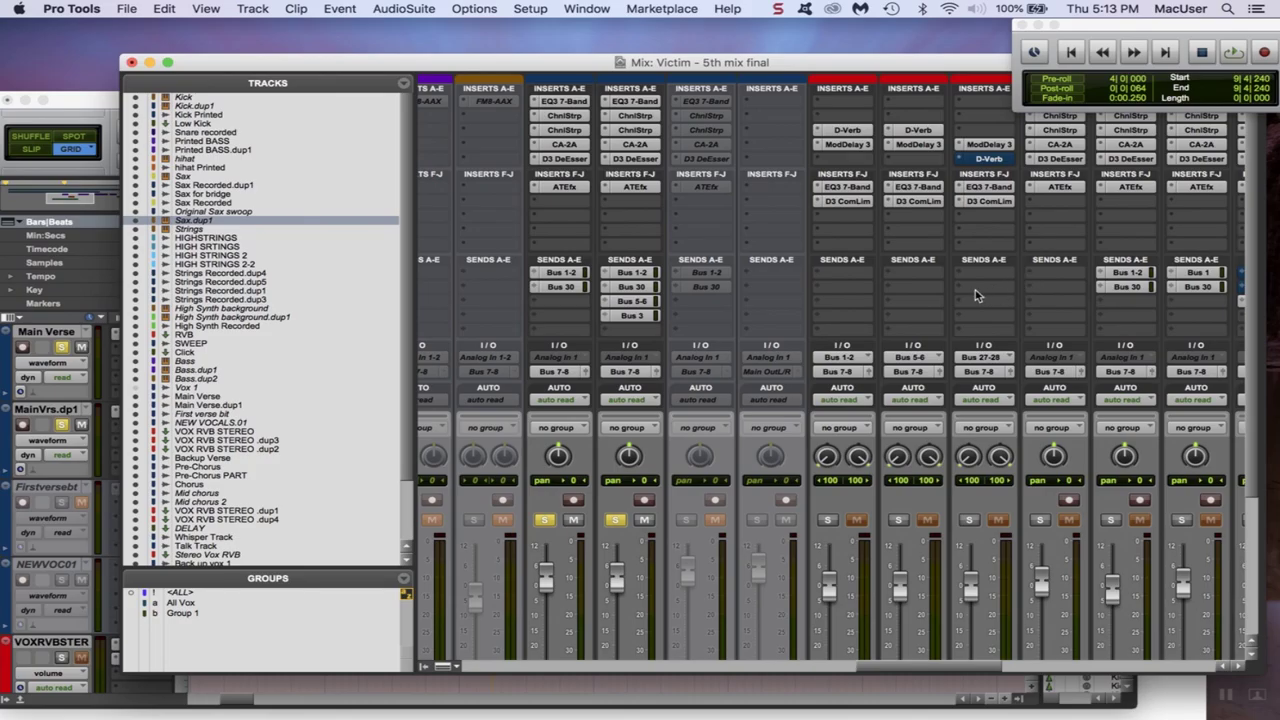
{"action": "scroll", "coordinate": [977, 296], "scroll_direction": "down", "scroll_amount": 3}
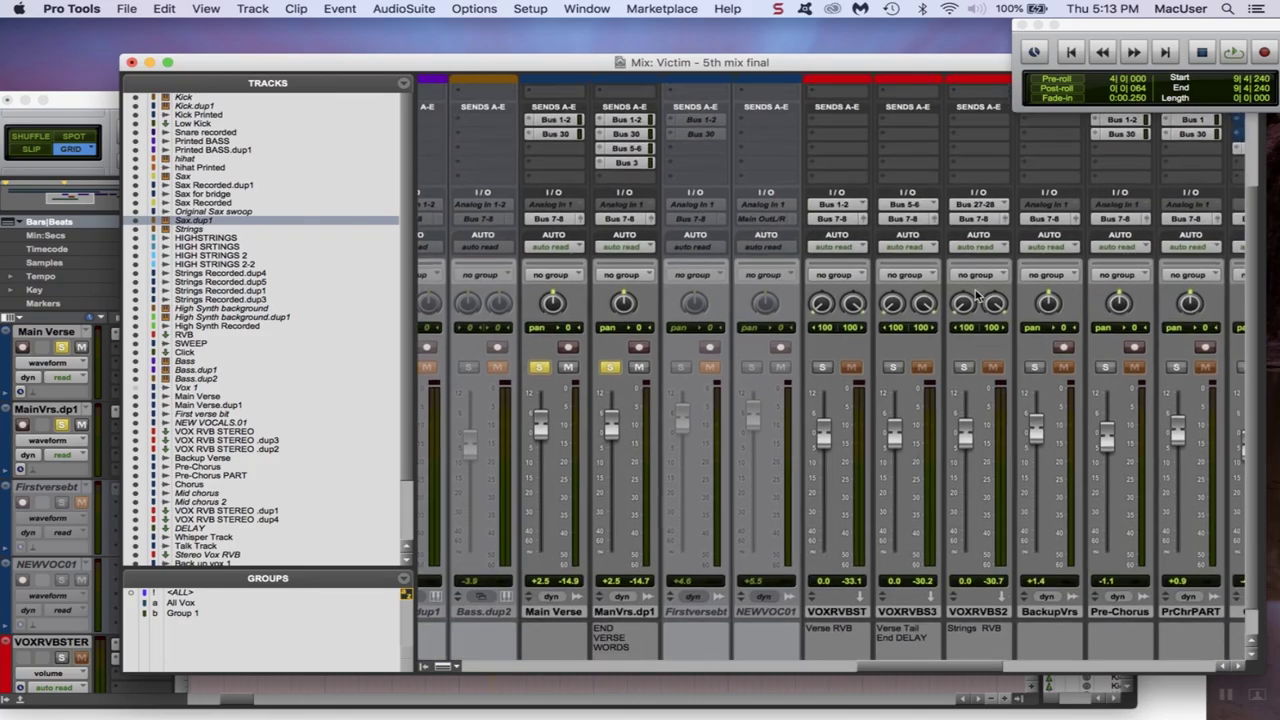
{"action": "scroll", "coordinate": [958, 515], "scroll_direction": "up", "scroll_amount": 3}
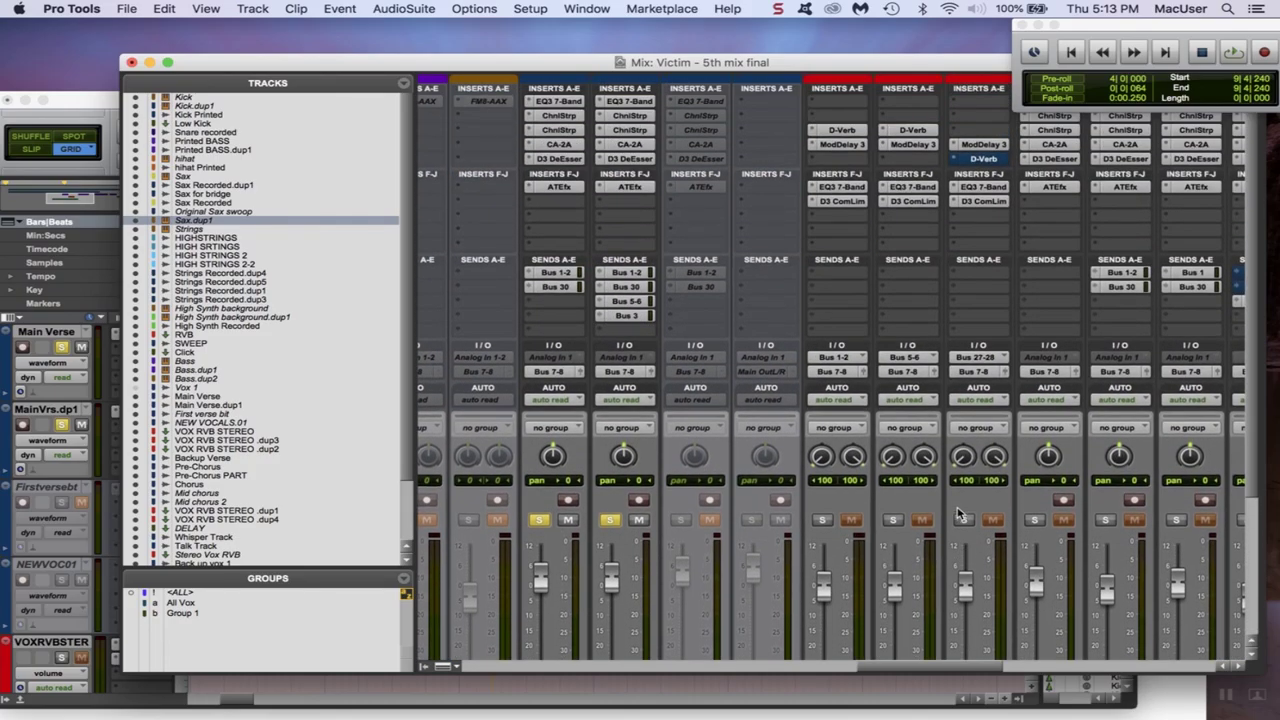
Inspect VOXRVBSTEREOd3's Dyn3 compressor: Bus 3 key, 4:1 ratio, -26.1 dB threshold, 1.8 s release
{"action": "left_click", "coordinate": [912, 201]}
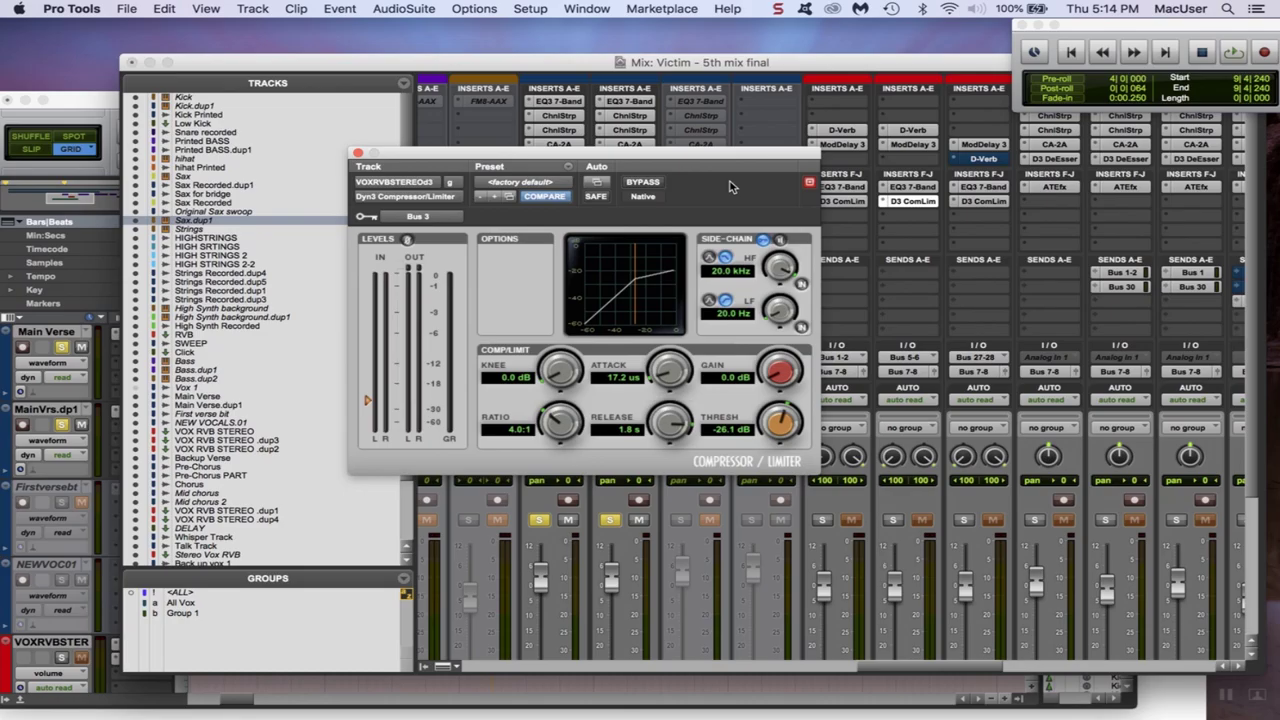
{"action": "key", "text": "super+w"}
{"action": "scroll", "coordinate": [968, 318], "scroll_direction": "down", "scroll_amount": 5}
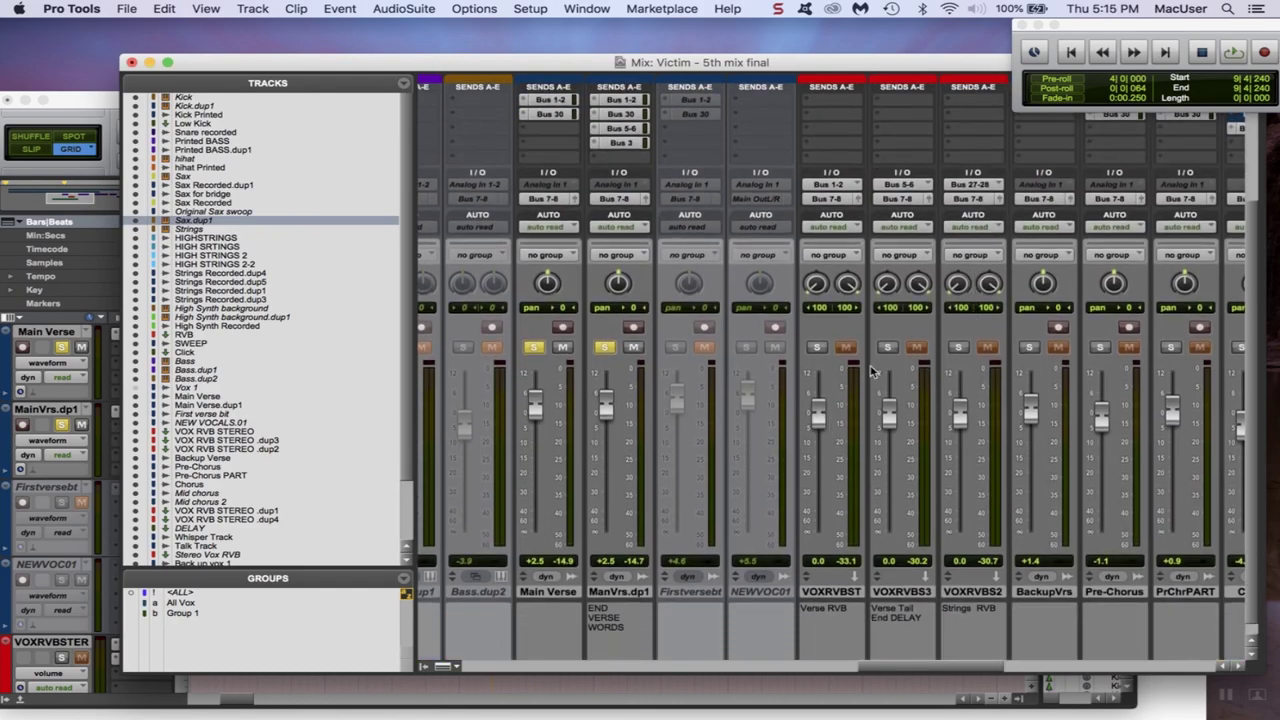
Play the verse vocal in the Edit window from just before the Verse 1 marker
{"action": "key", "text": "super+equal"}
{"action": "left_click", "coordinate": [466, 308]}
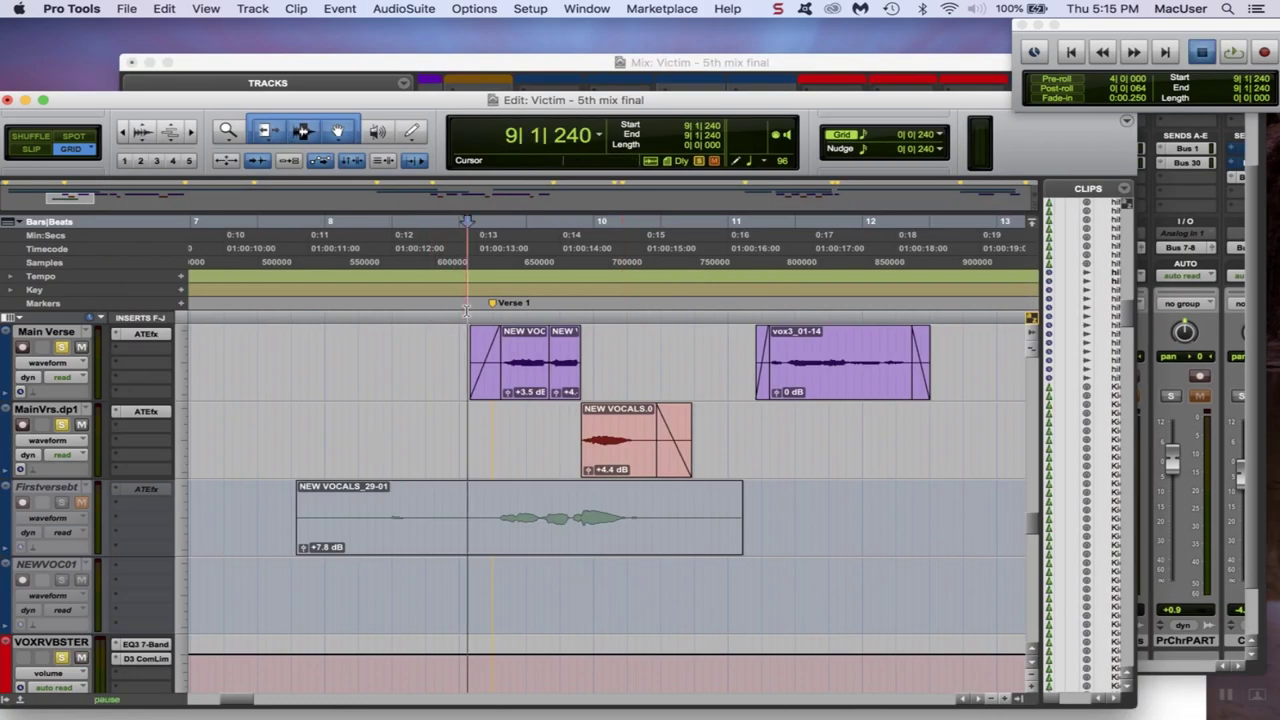
{"action": "key", "text": "space"}
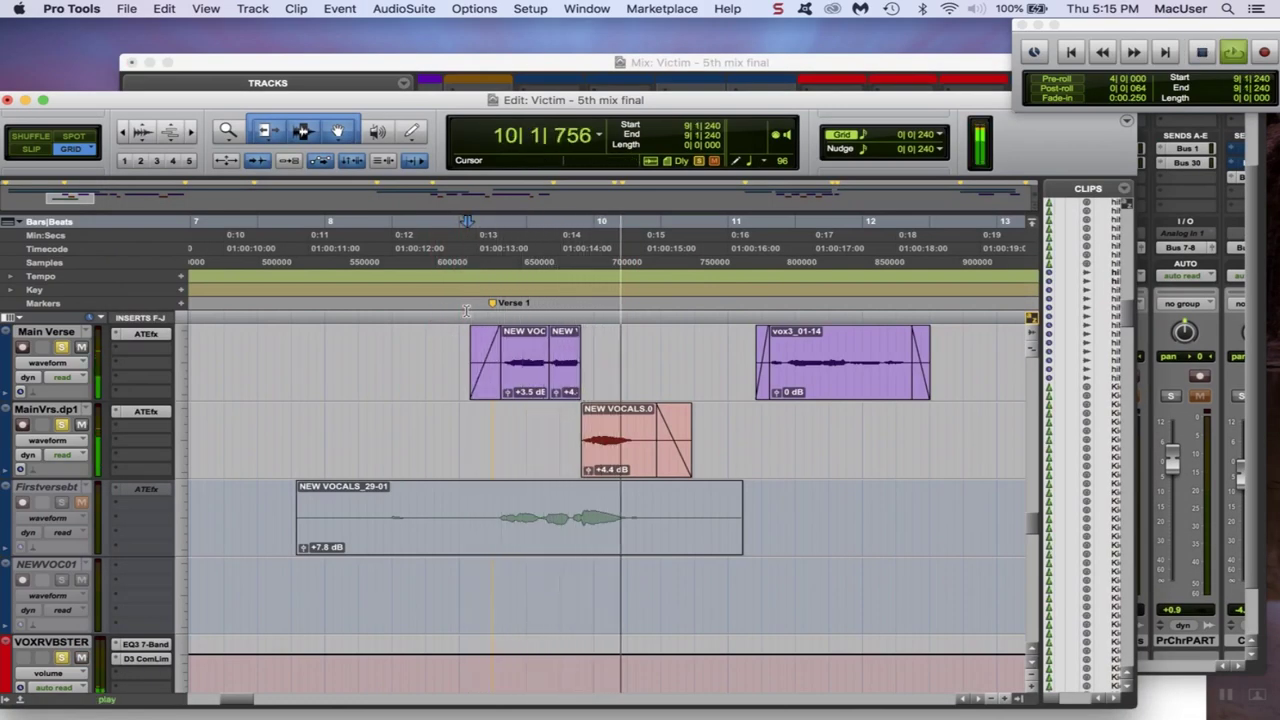
{"action": "key", "text": "space"}
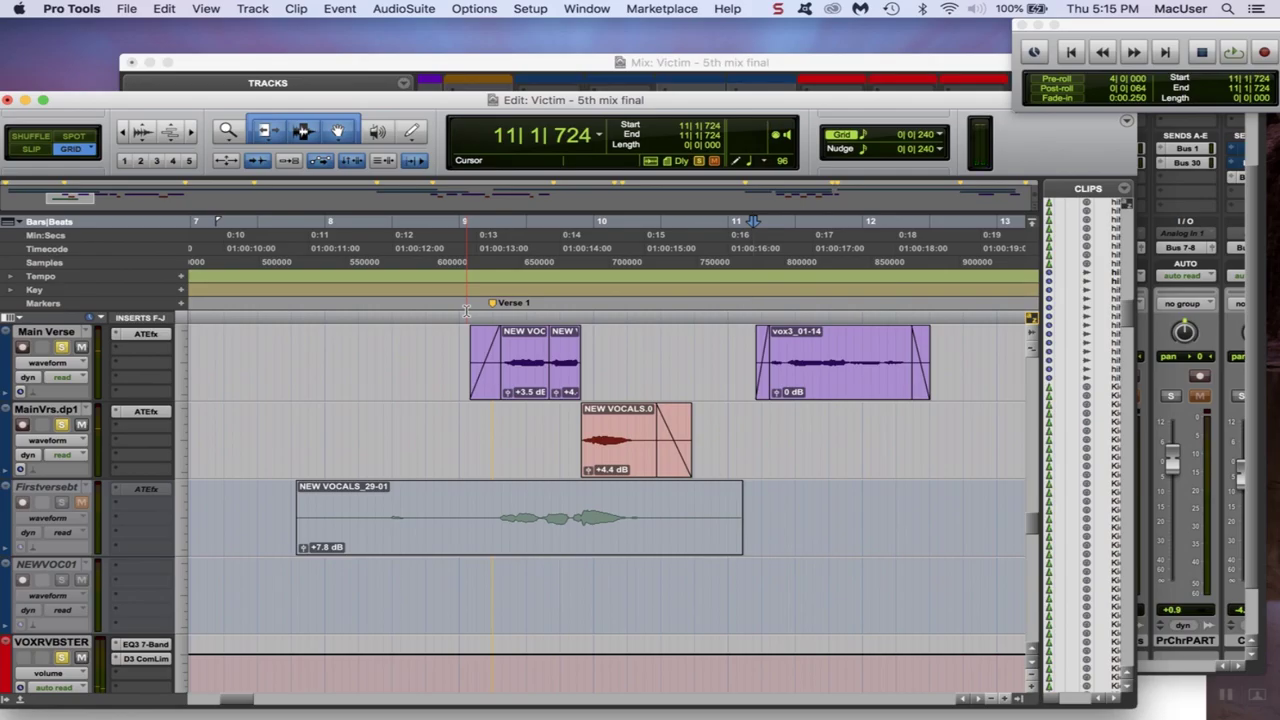
{"action": "left_click", "coordinate": [487, 310]}
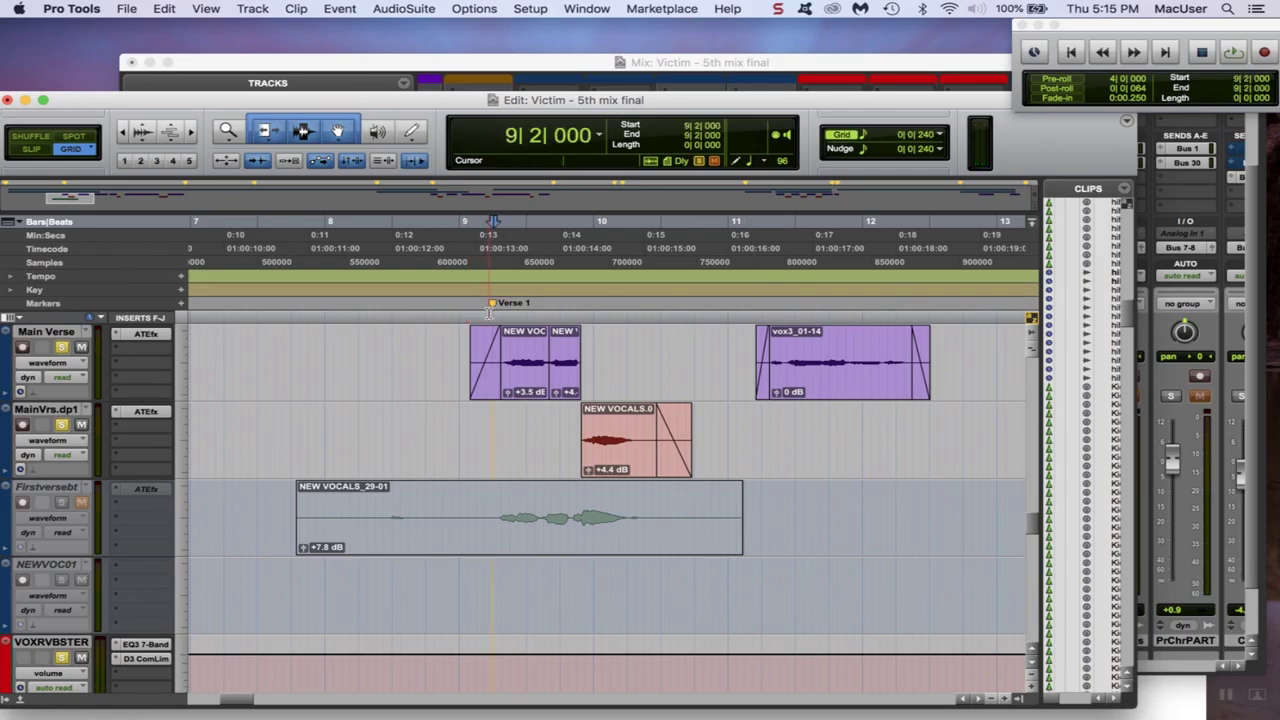
Solo the VOXRVBS3 tail-delay aux in the mixer
{"action": "key", "text": "super+equal"}
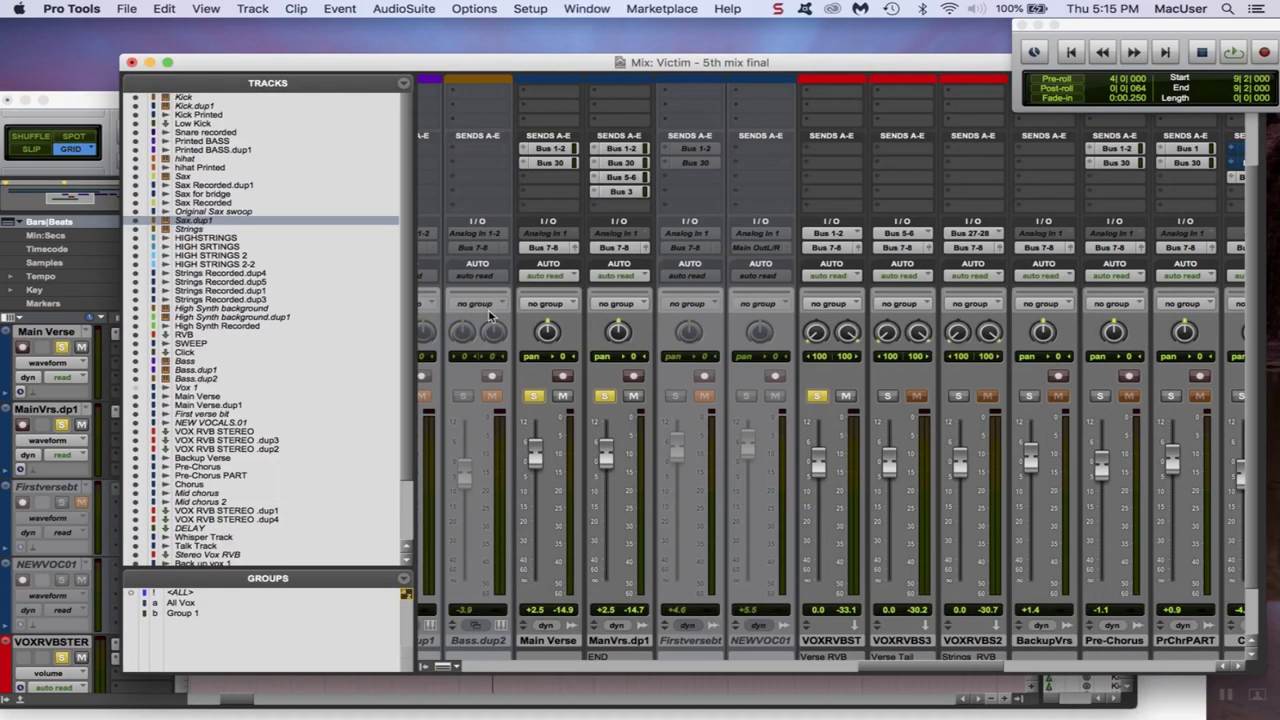
{"action": "left_click", "coordinate": [887, 397]}
{"action": "scroll", "coordinate": [878, 300], "scroll_direction": "down", "scroll_amount": 2}
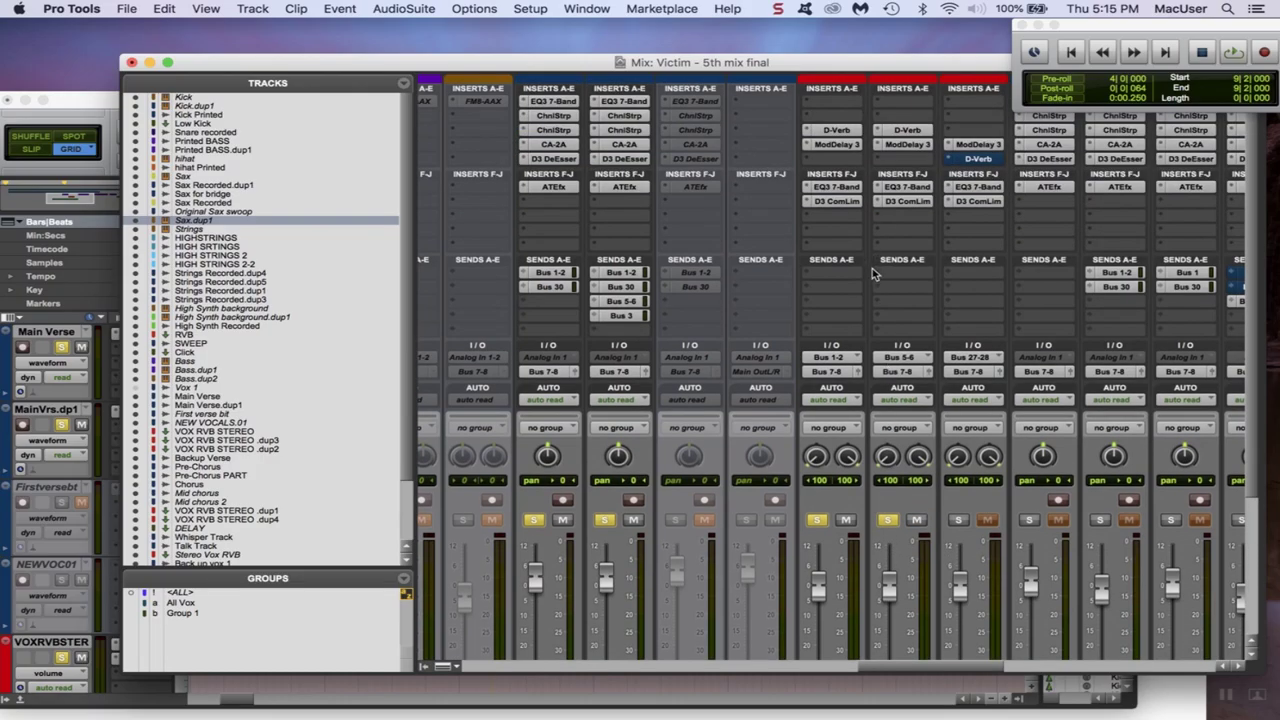
{"action": "scroll", "coordinate": [878, 287], "scroll_direction": "down", "scroll_amount": 2}
Replay Verse 1 from 9|1|480 in the Edit window to hear the tail delay
{"action": "key", "text": "super+equal"}
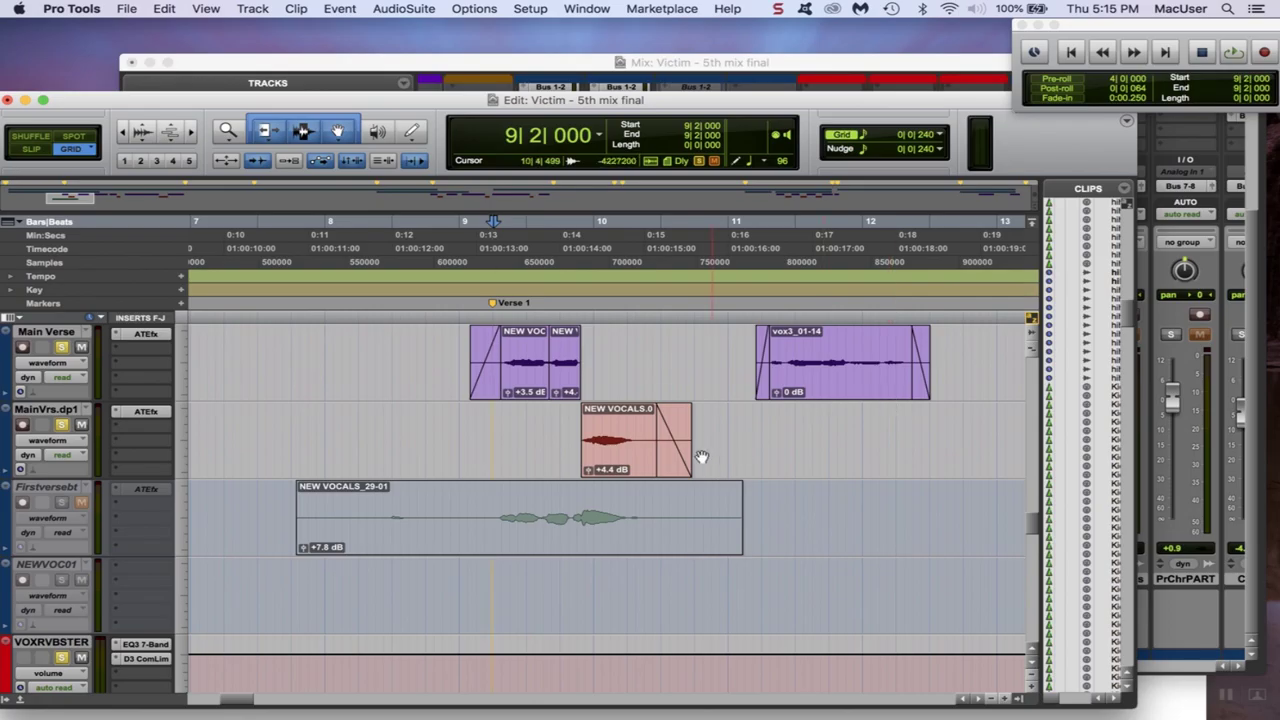
{"action": "left_click", "coordinate": [477, 318]}
{"action": "key", "text": "space"}
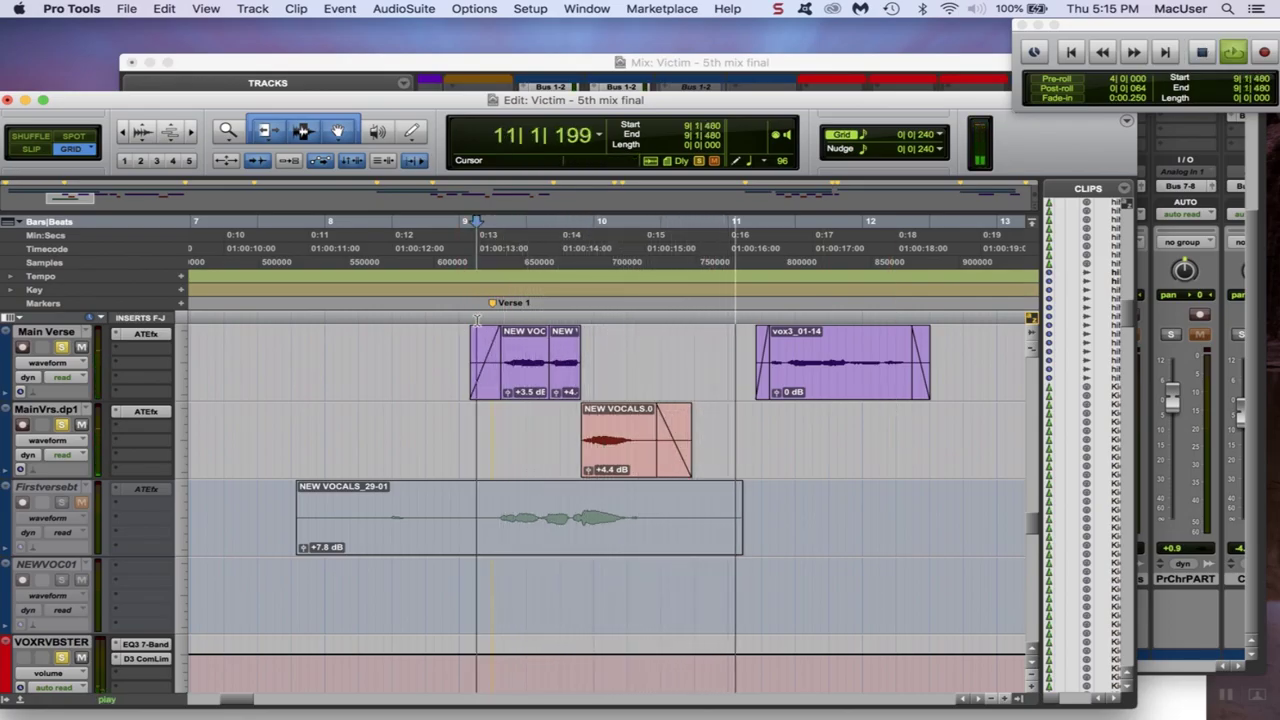
{"action": "key", "text": "space"}
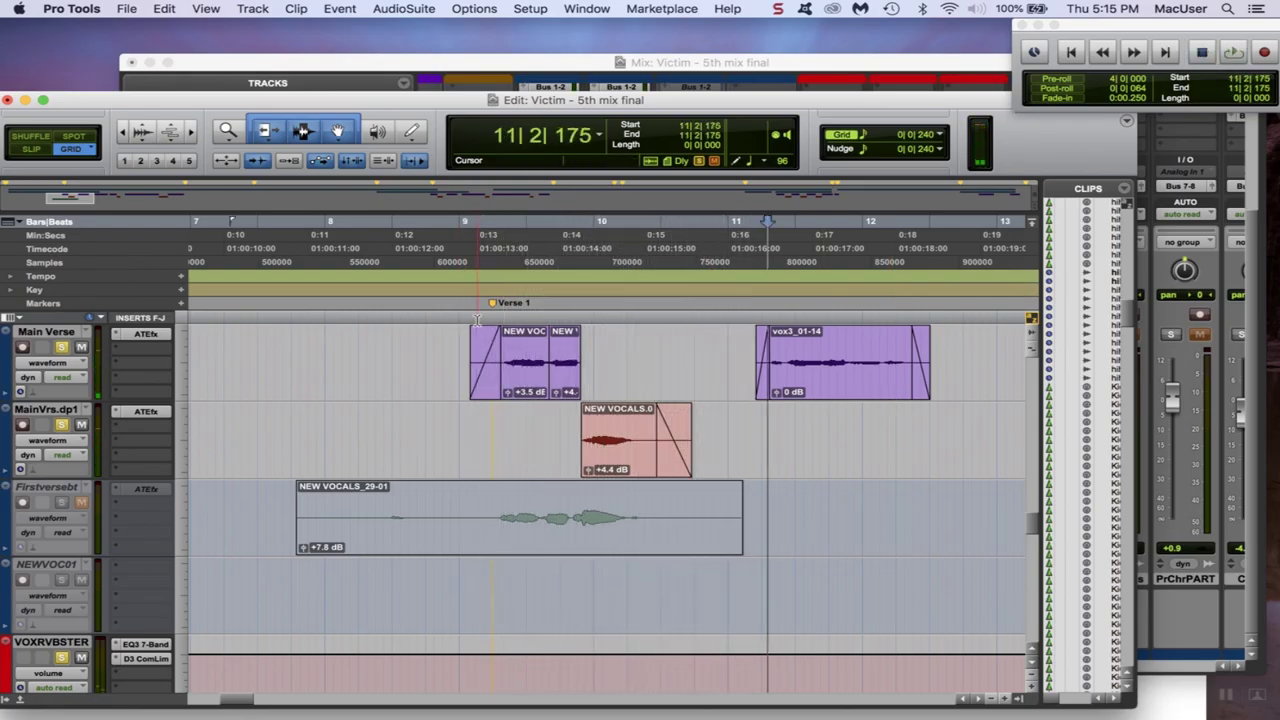
{"action": "key", "text": "space"}
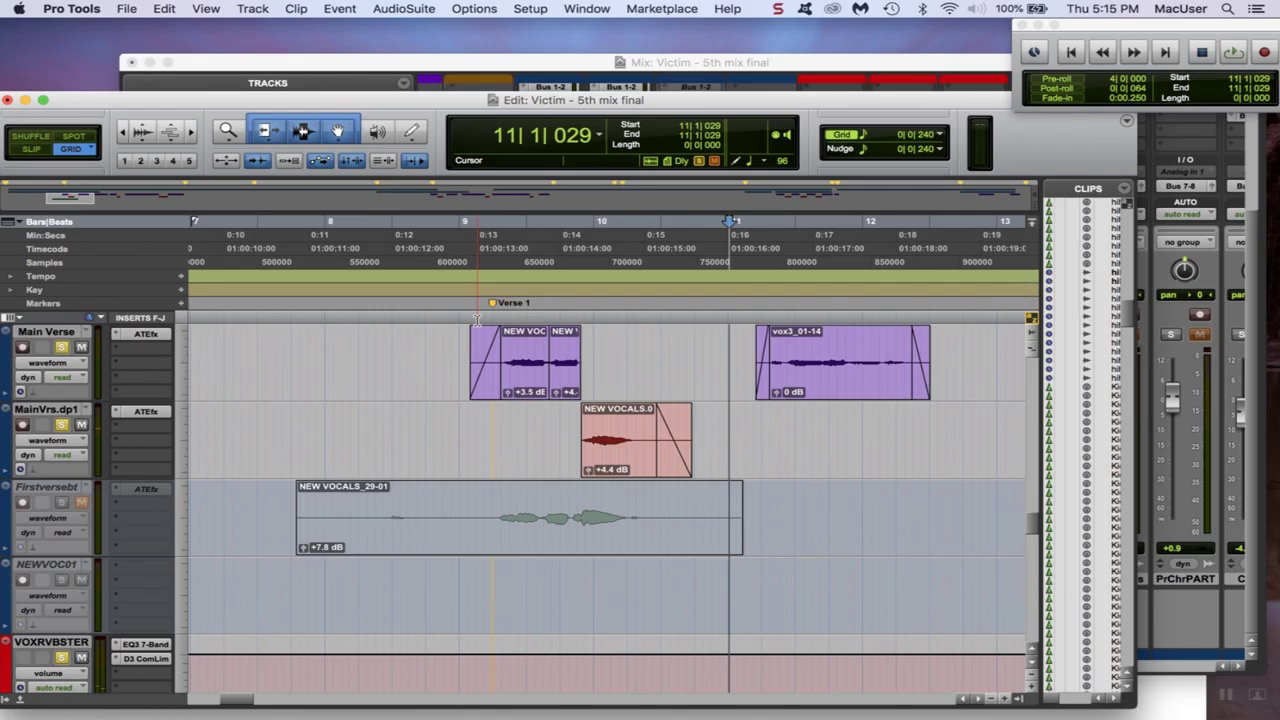
{"action": "scroll", "coordinate": [426, 357], "scroll_direction": "up", "scroll_amount": 2}
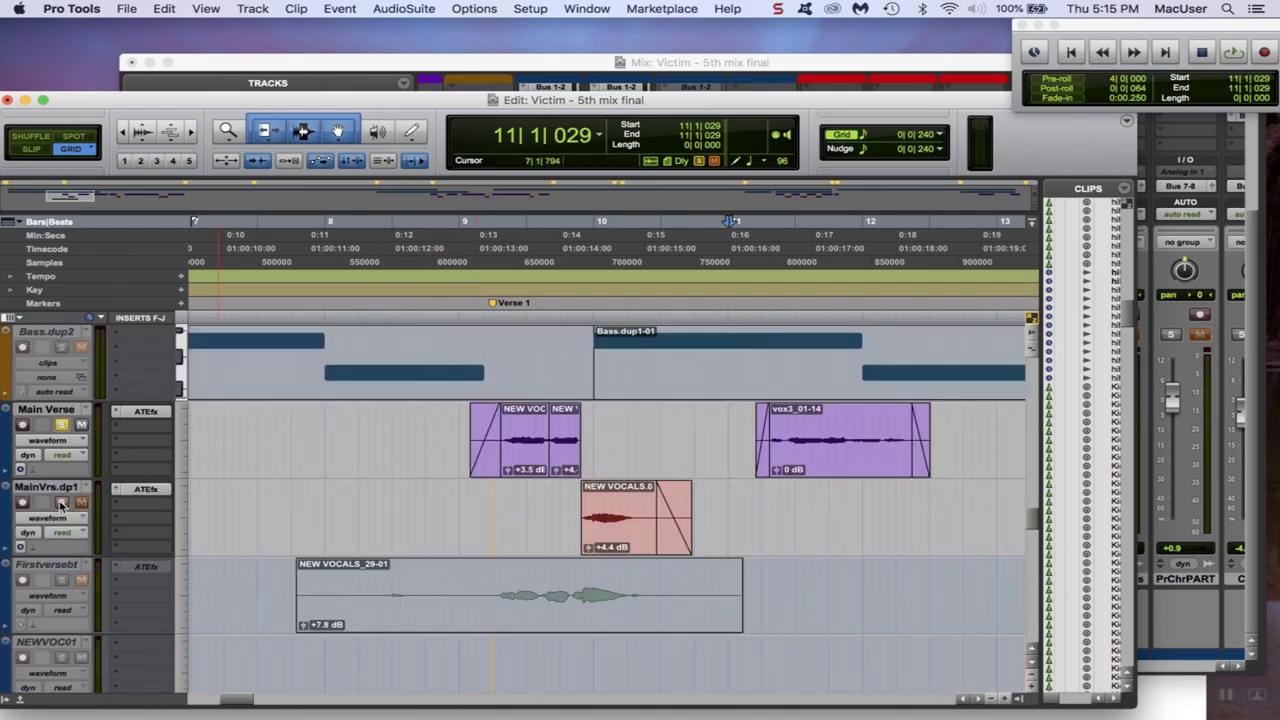
{"action": "left_click", "coordinate": [468, 318]}
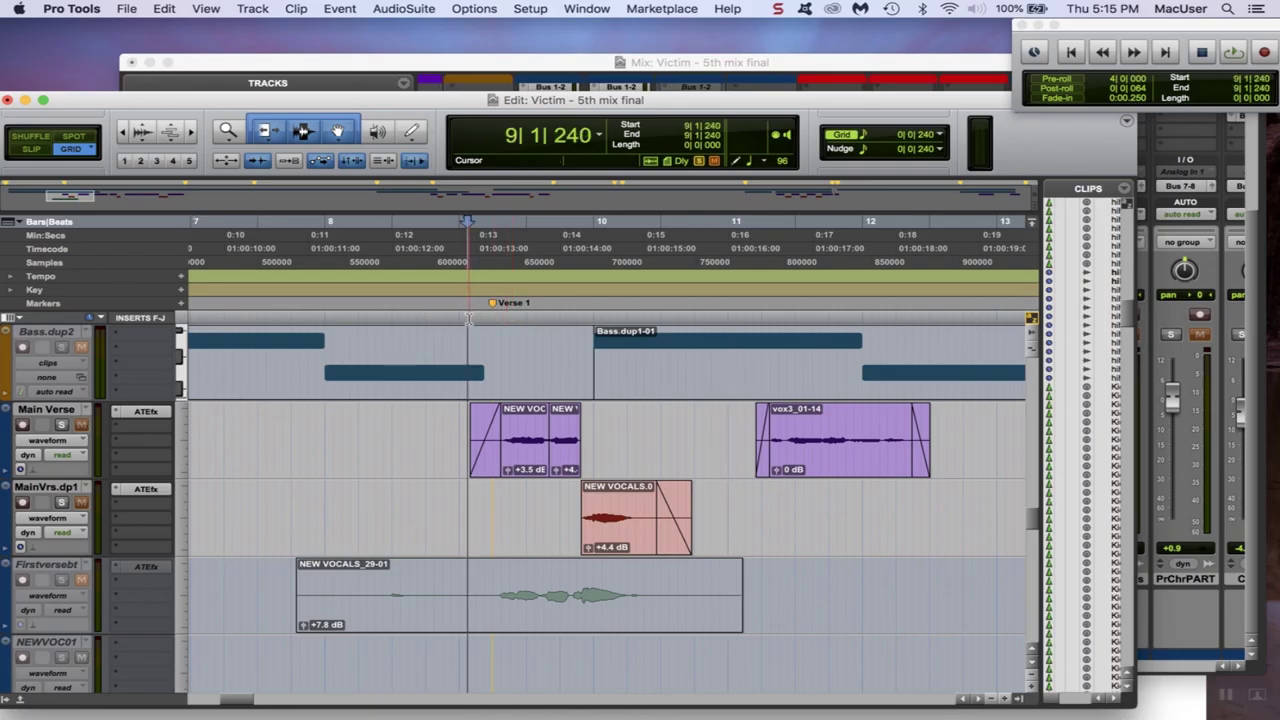
{"action": "key", "text": "space"}
{"action": "key", "text": "space"}
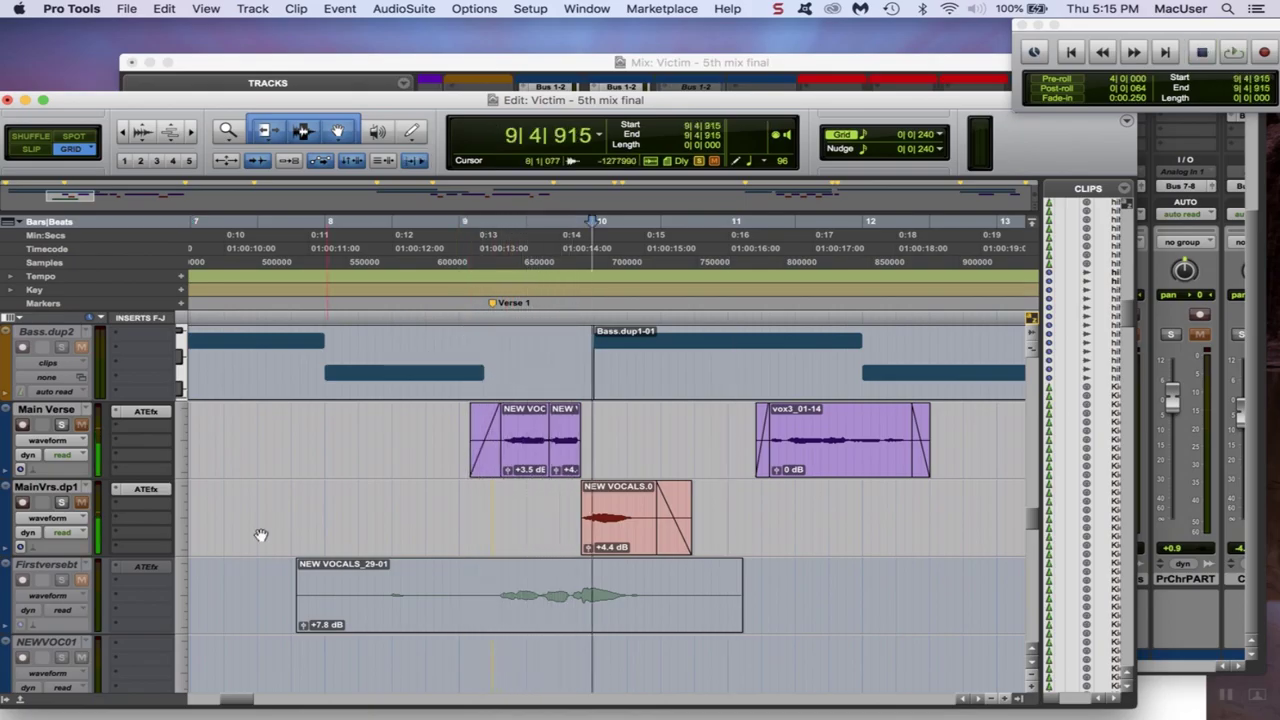
{"action": "scroll", "coordinate": [260, 535], "scroll_direction": "down", "scroll_amount": 5}
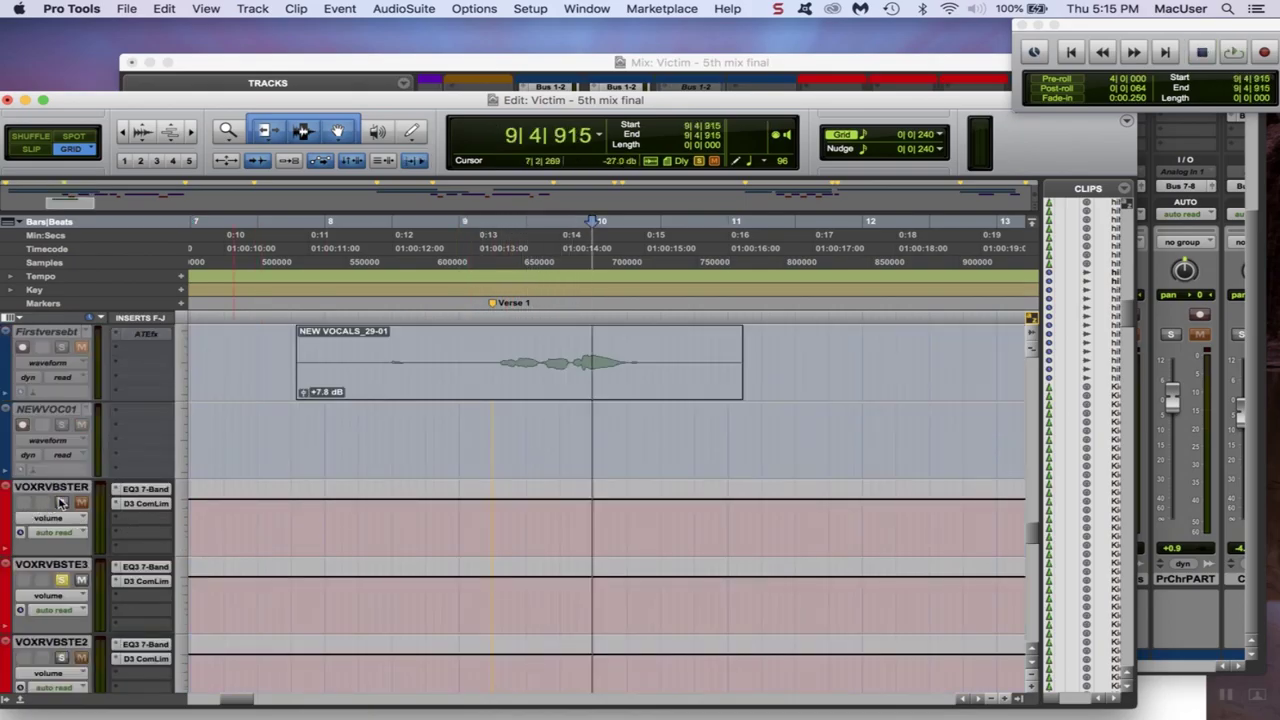